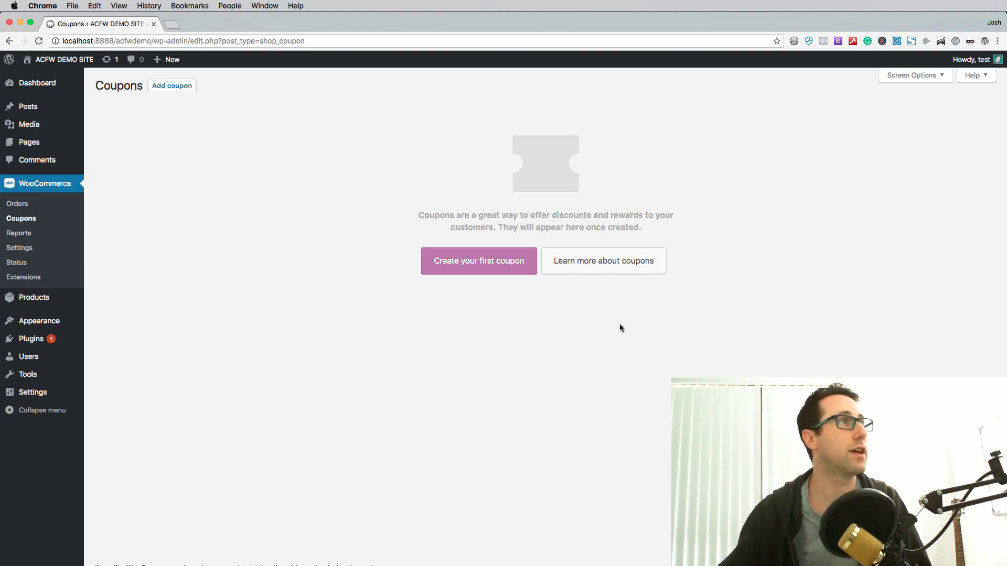
Create a new coupon with code EXAMPLE and a fixed cart discount amount of 50
{"action": "left_click", "coordinate": [439, 272]}
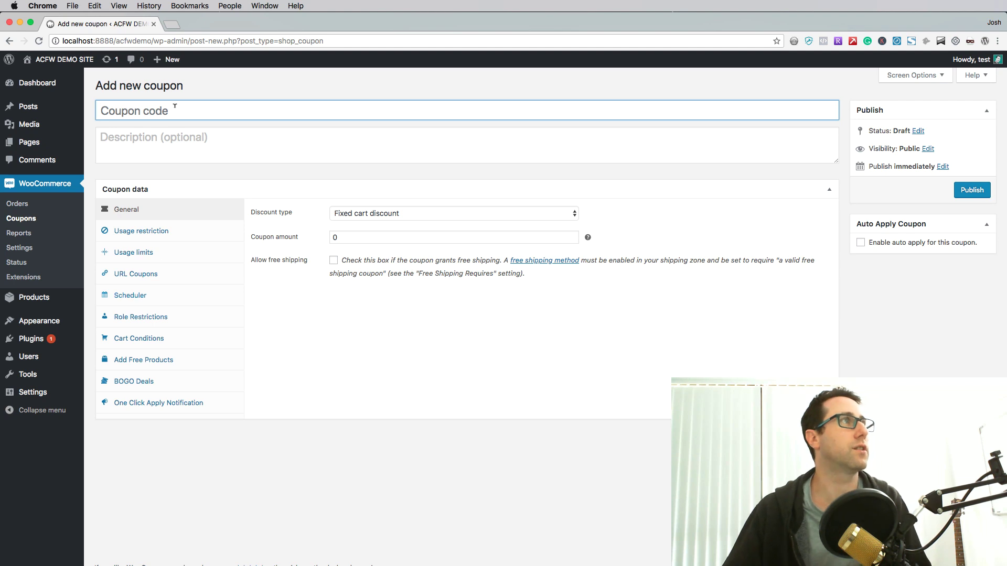
{"action": "type", "text": "EXAM"}
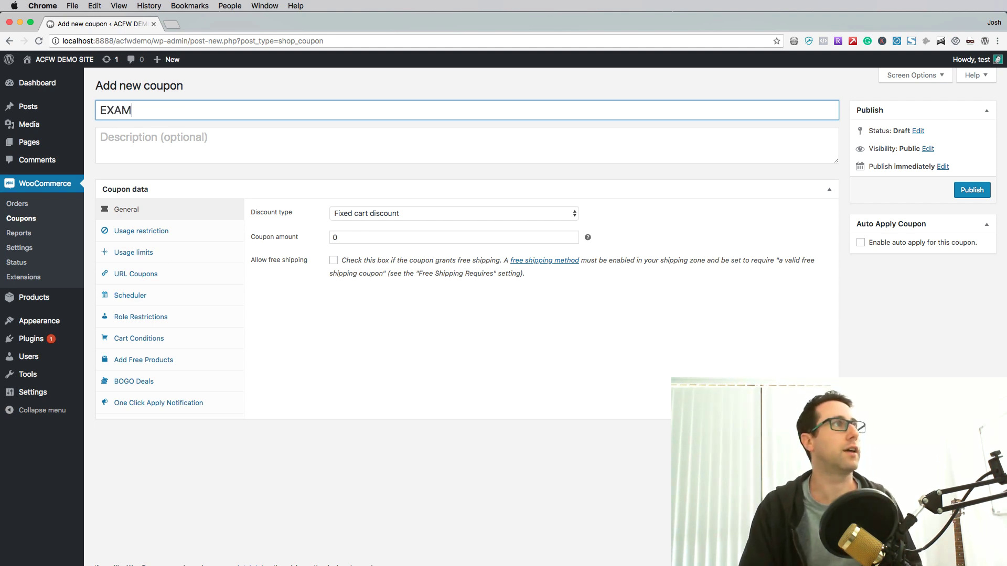
{"action": "type", "text": "PLE"}
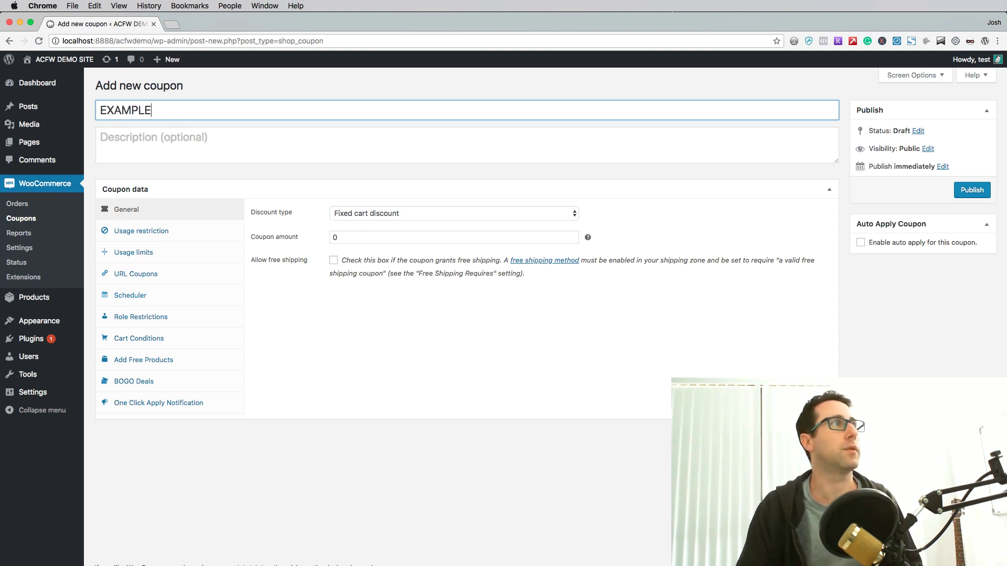
{"action": "left_click", "coordinate": [350, 232]}
{"action": "key", "text": "BackSpace"}
{"action": "type", "text": "50"}
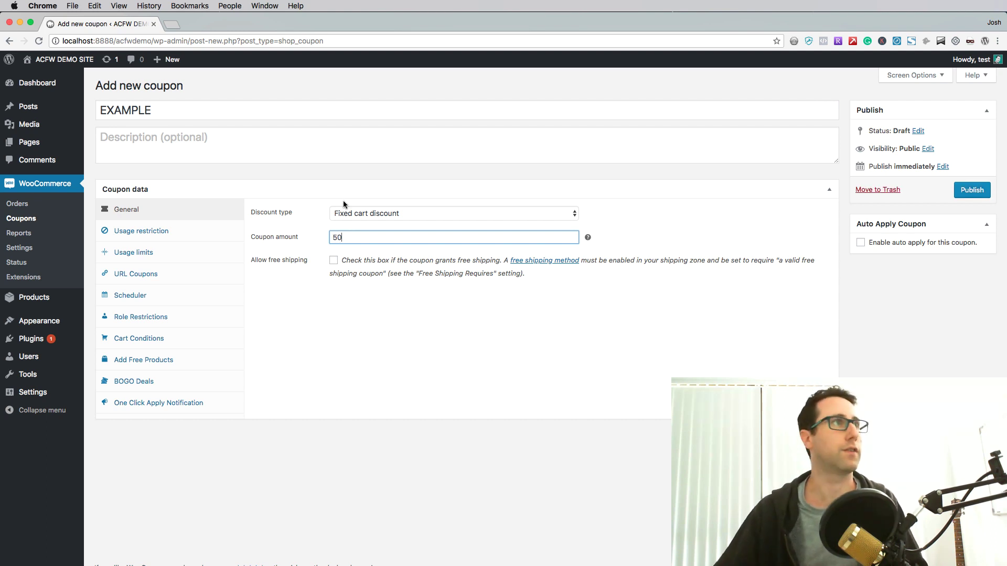
{"action": "left_click", "coordinate": [297, 339]}
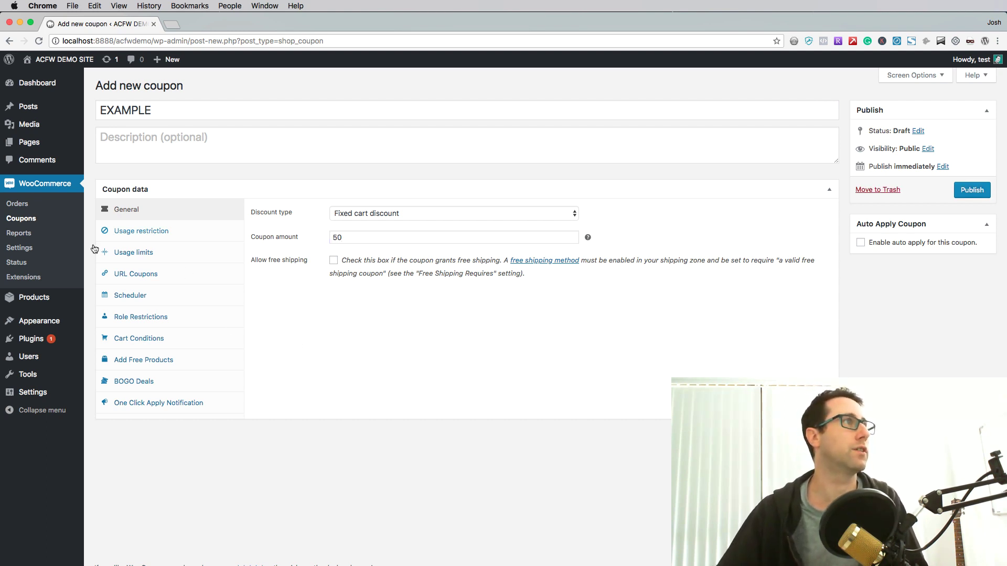
In the Scheduler settings, pick July 28 as the start date and July 31 as the expiry date
{"action": "left_click", "coordinate": [142, 299]}
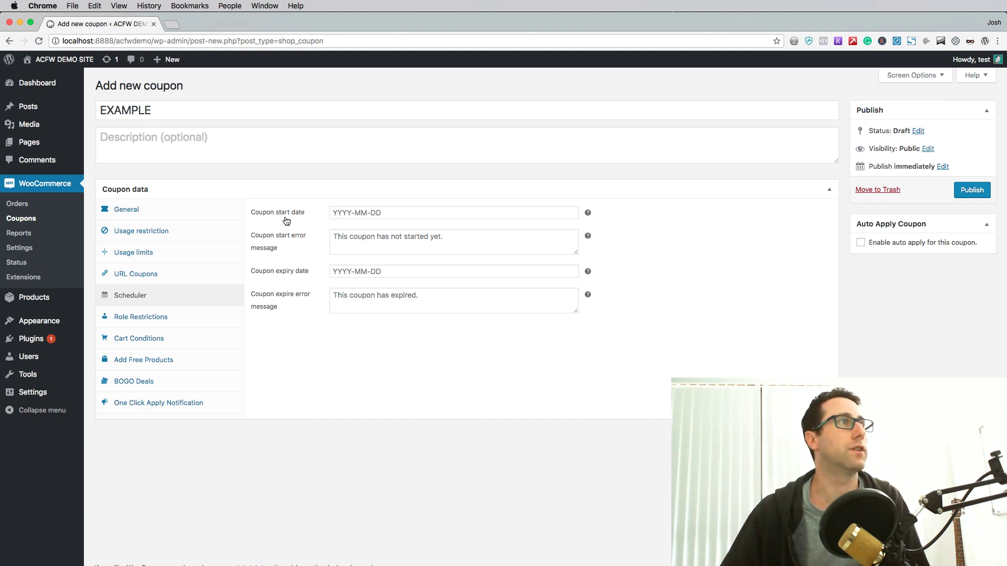
{"action": "left_click", "coordinate": [346, 211]}
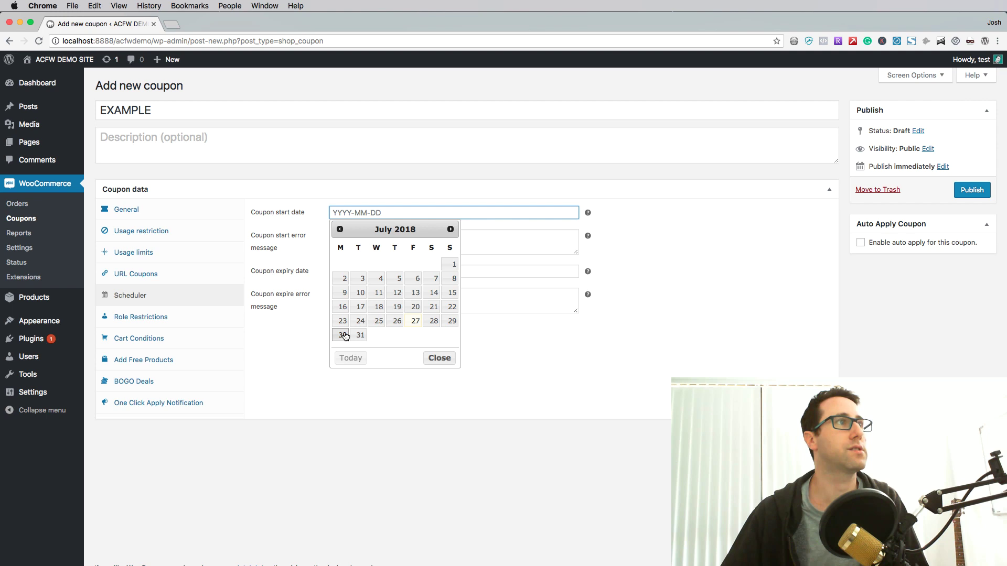
{"action": "left_click", "coordinate": [431, 322]}
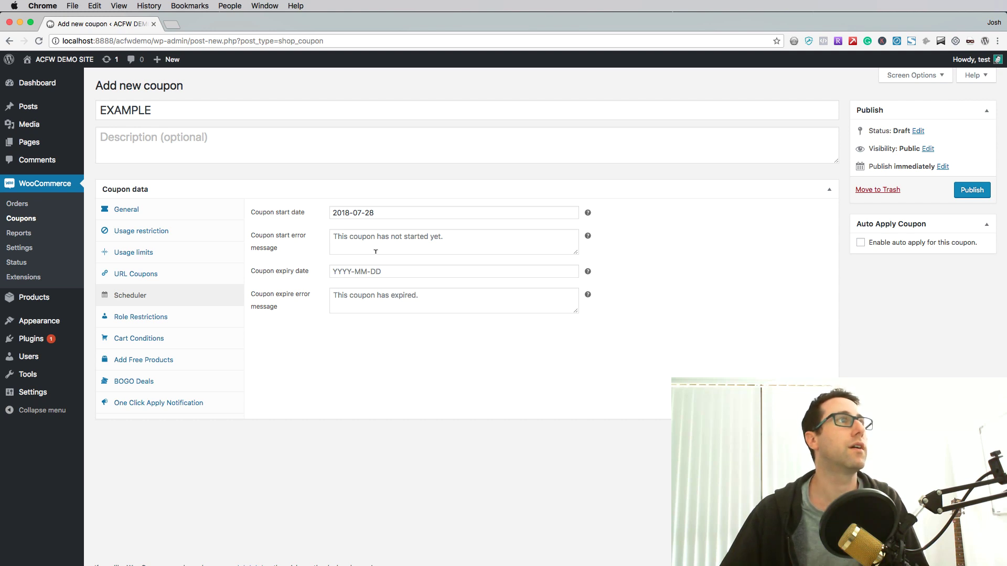
{"action": "left_click", "coordinate": [375, 251]}
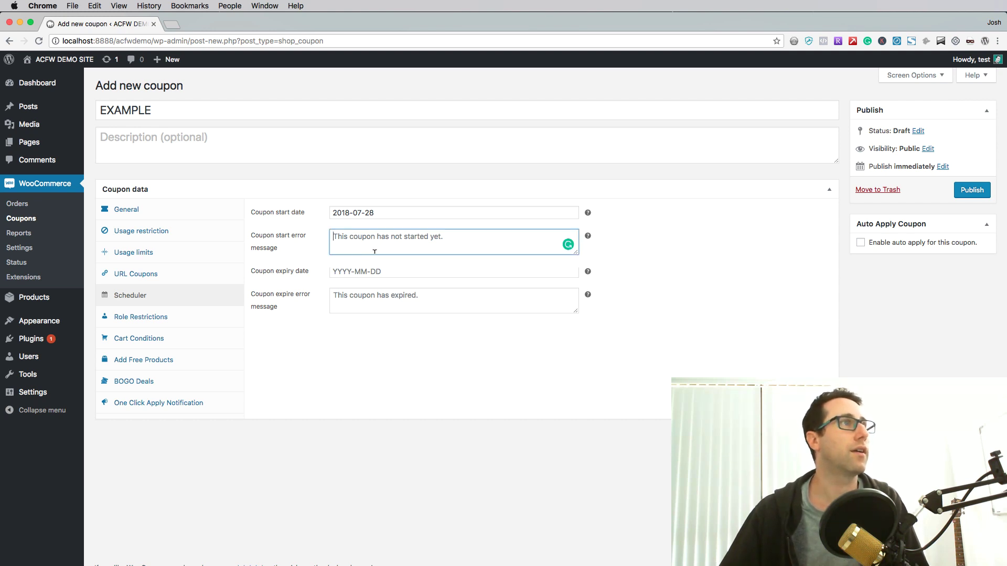
{"action": "left_click", "coordinate": [349, 269]}
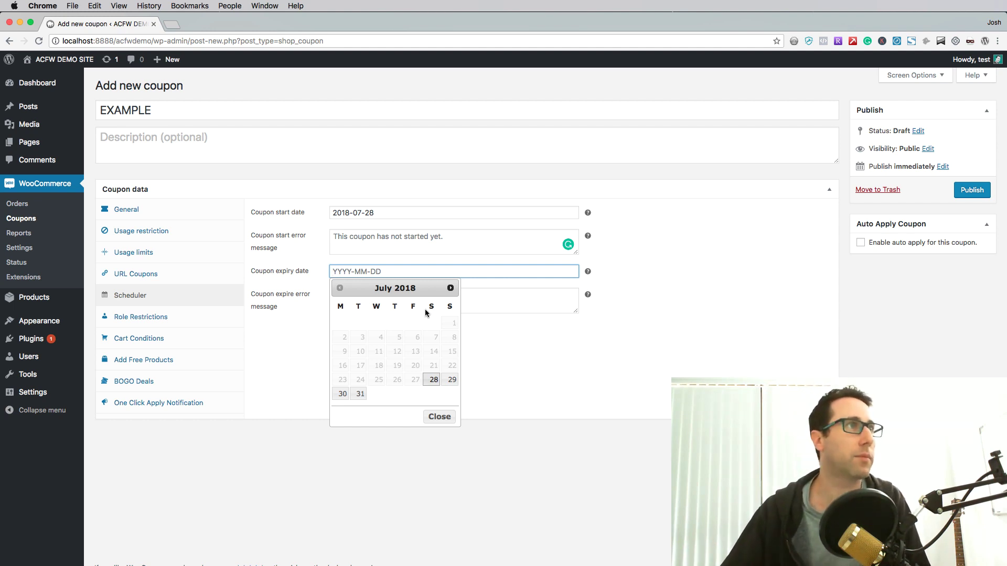
{"action": "left_click", "coordinate": [359, 396]}
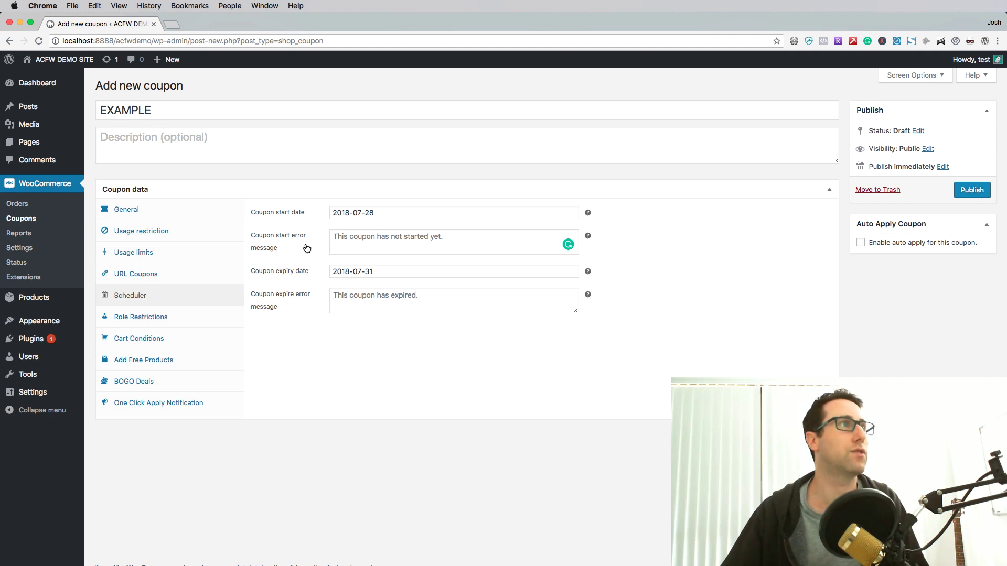
Set the start error message to 'I'm sorry! This coupon is not valid yet, please come back later.'
{"action": "left_click", "coordinate": [427, 236]}
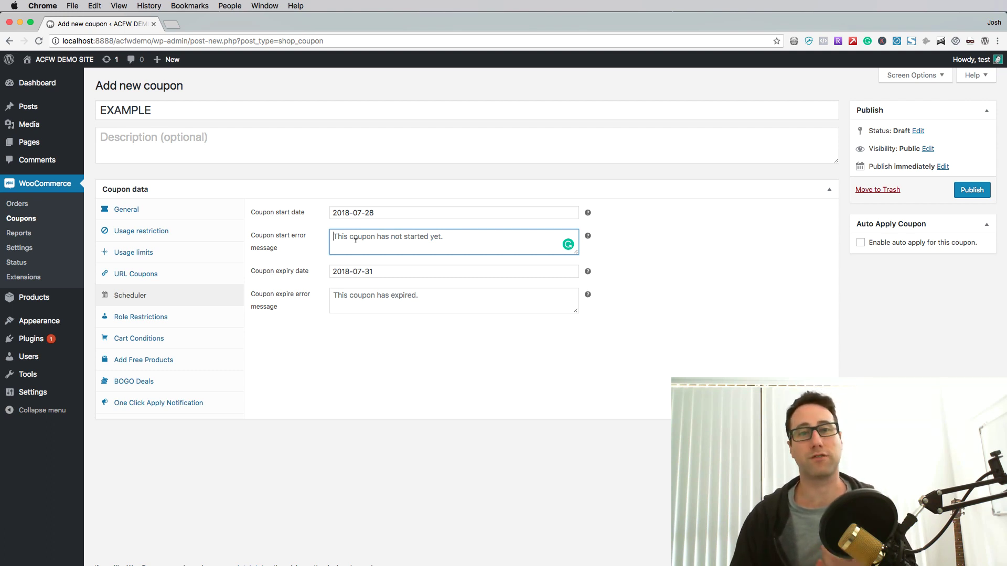
{"action": "type", "text": "I'm "}
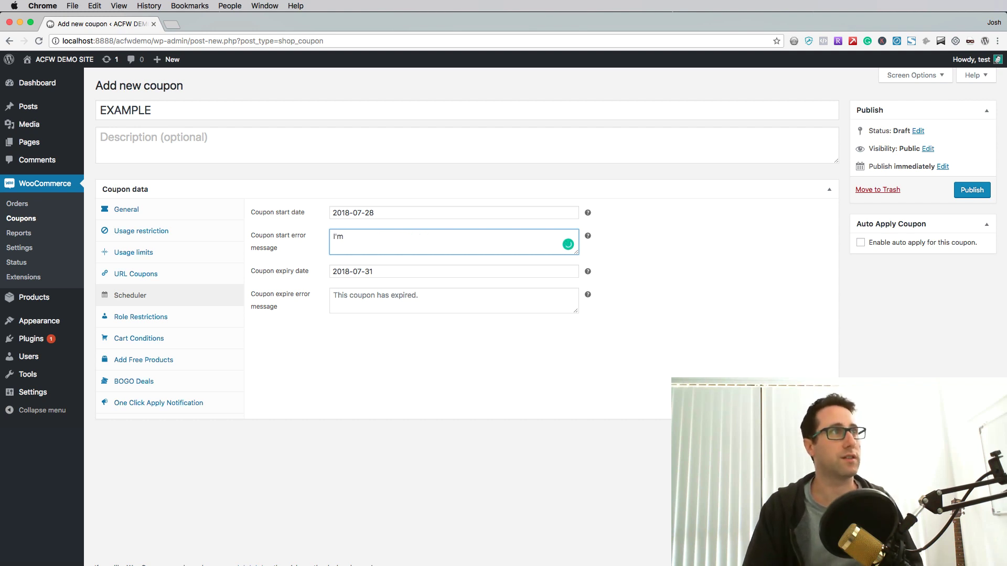
{"action": "type", "text": "sorry! This "}
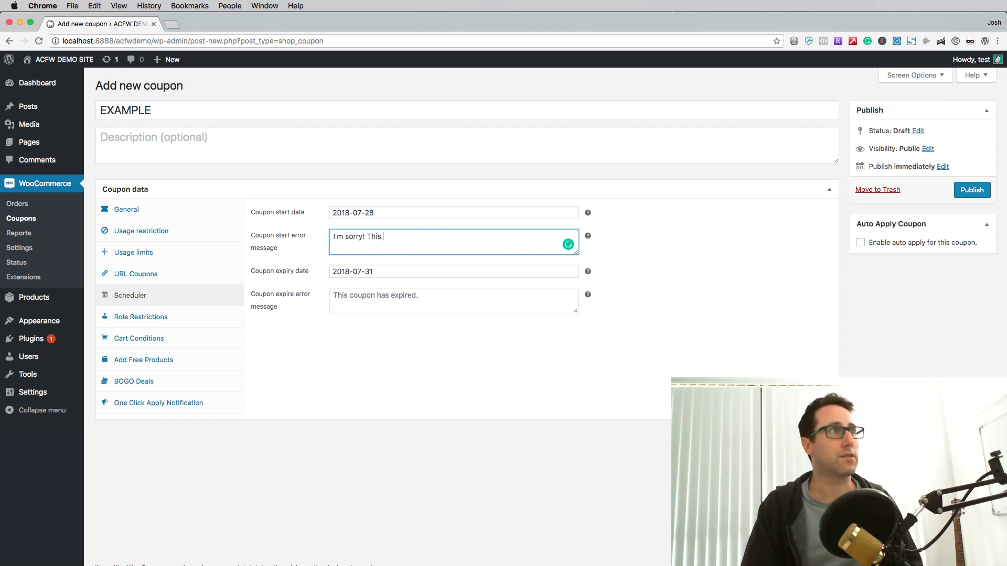
{"action": "type", "text": "coupon is not valid yet"}
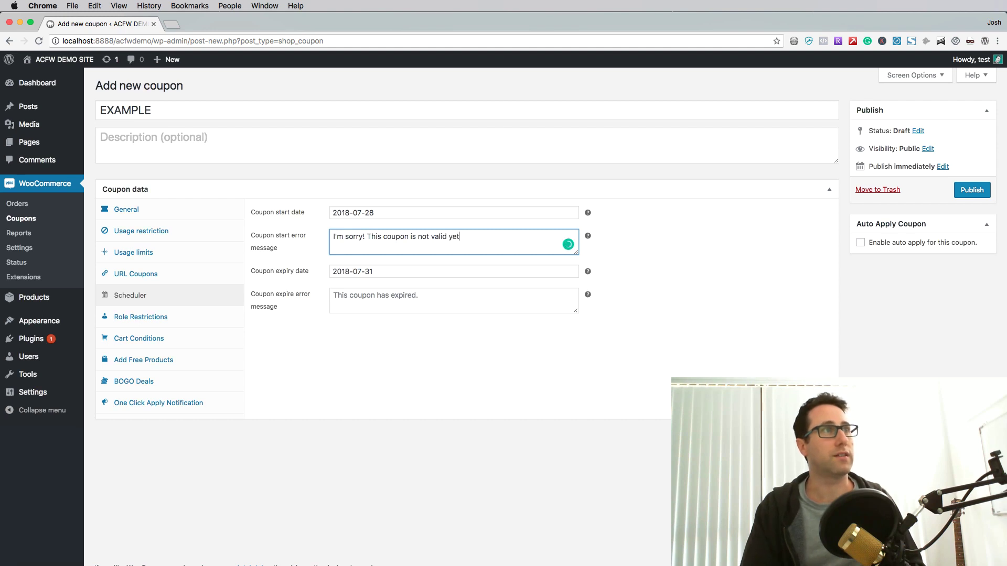
{"action": "type", "text": ", please come bnack"}
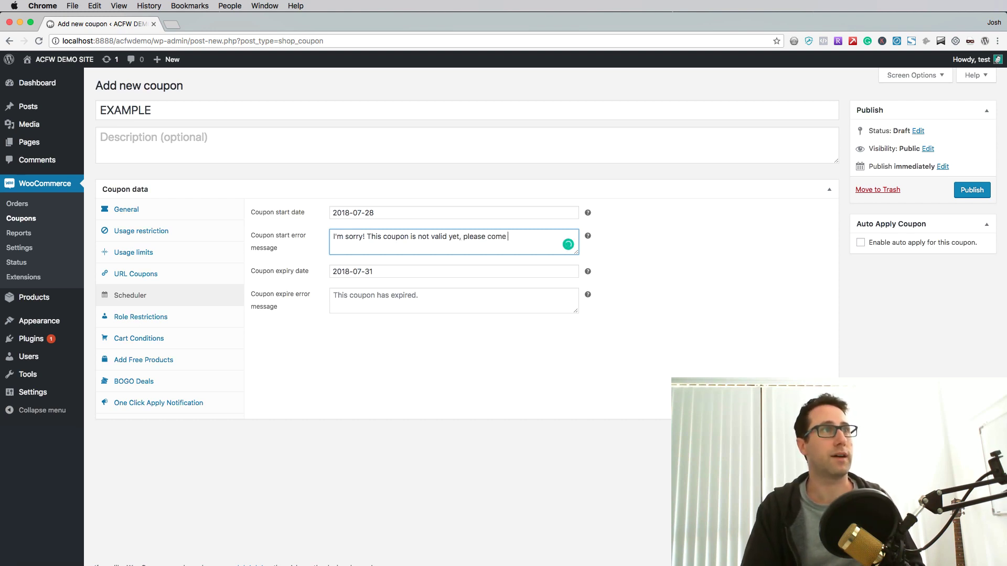
{"action": "key", "text": "BackSpace"}
{"action": "key", "text": "BackSpace"}
{"action": "key", "text": "BackSpace"}
{"action": "key", "text": "BackSpace"}
{"action": "type", "text": "ack later."}
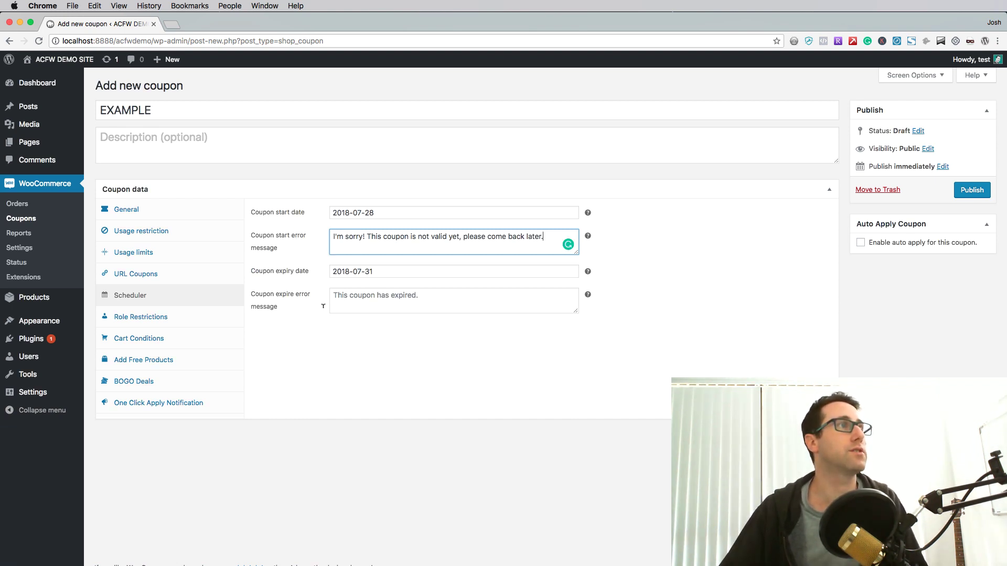
Replace the expired error message with 'Sorry! This deal has now finished. Please come back next time.'
{"action": "left_click", "coordinate": [301, 309]}
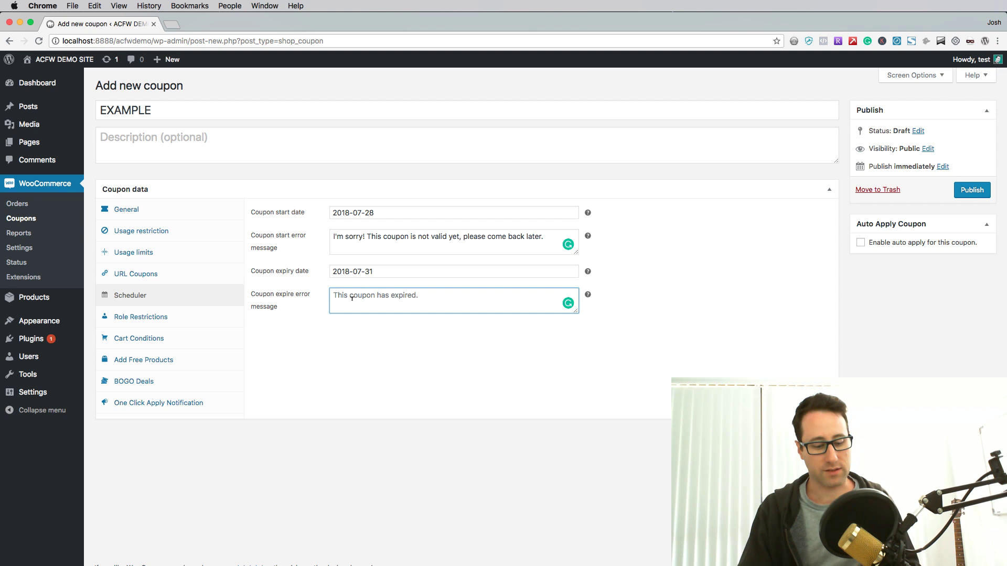
{"action": "key", "text": "super+a"}
{"action": "type", "text": "Sorry!"}
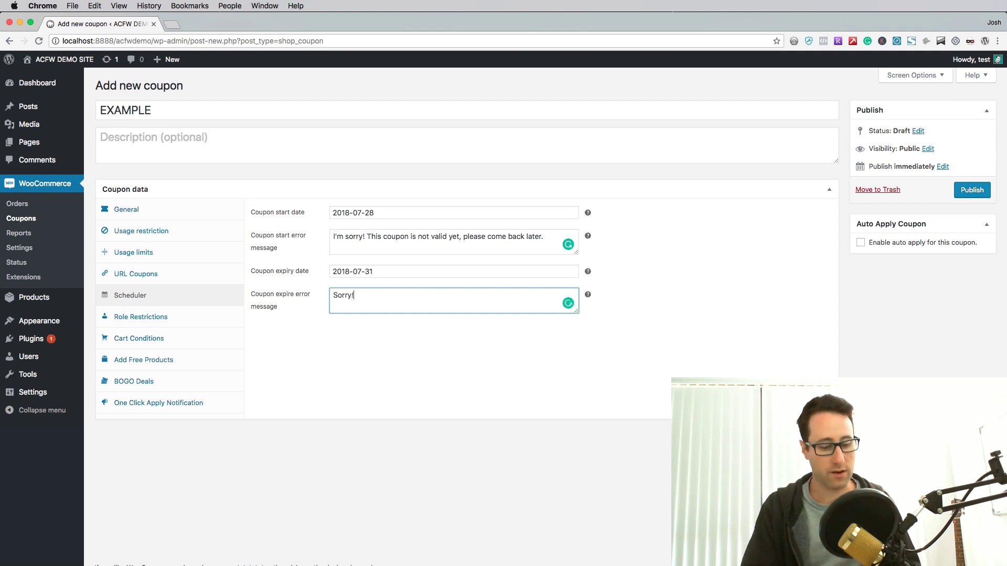
{"action": "type", "text": " This deal has now "}
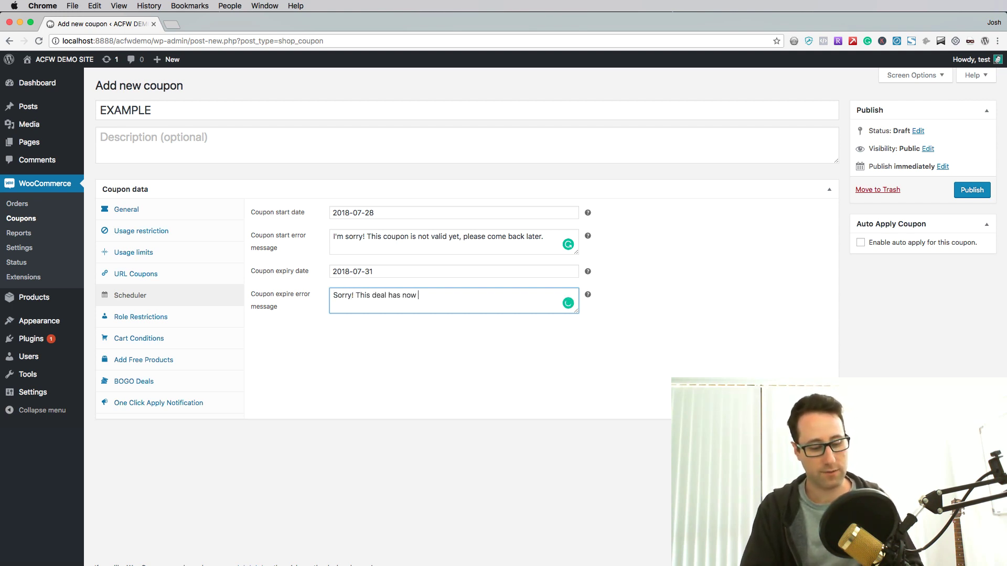
{"action": "type", "text": "finished. Plea"}
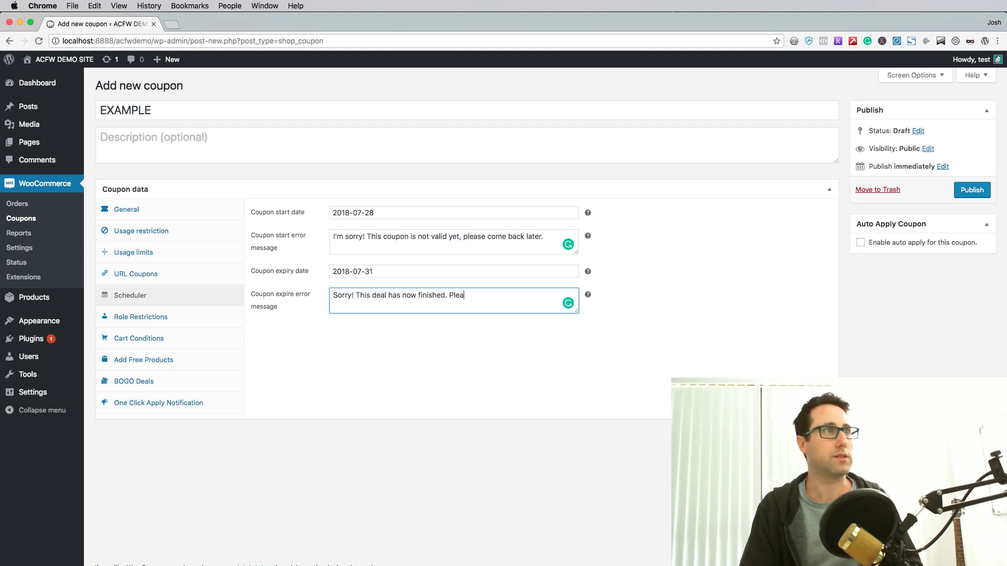
{"action": "type", "text": "se come back next "}
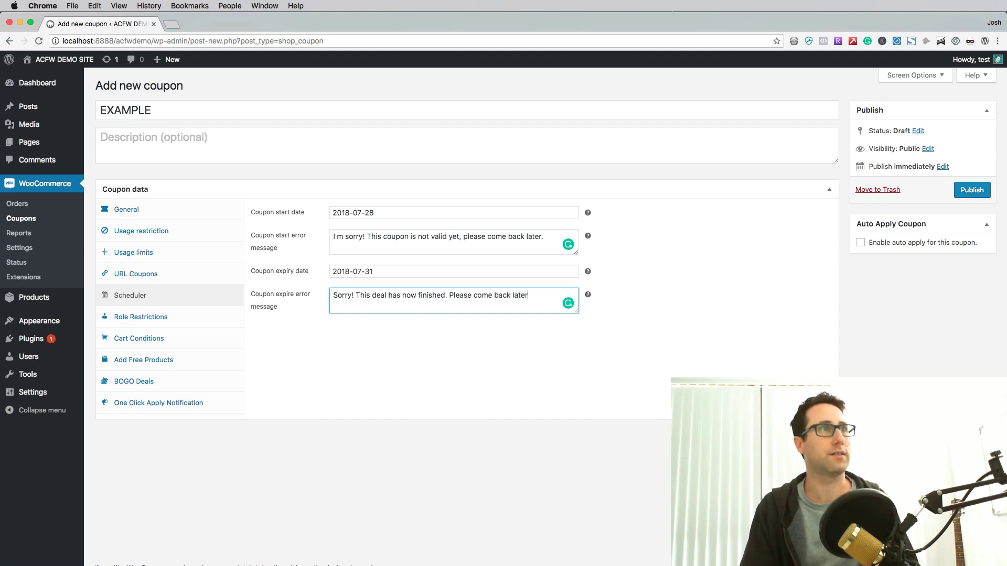
{"action": "type", "text": "time."}
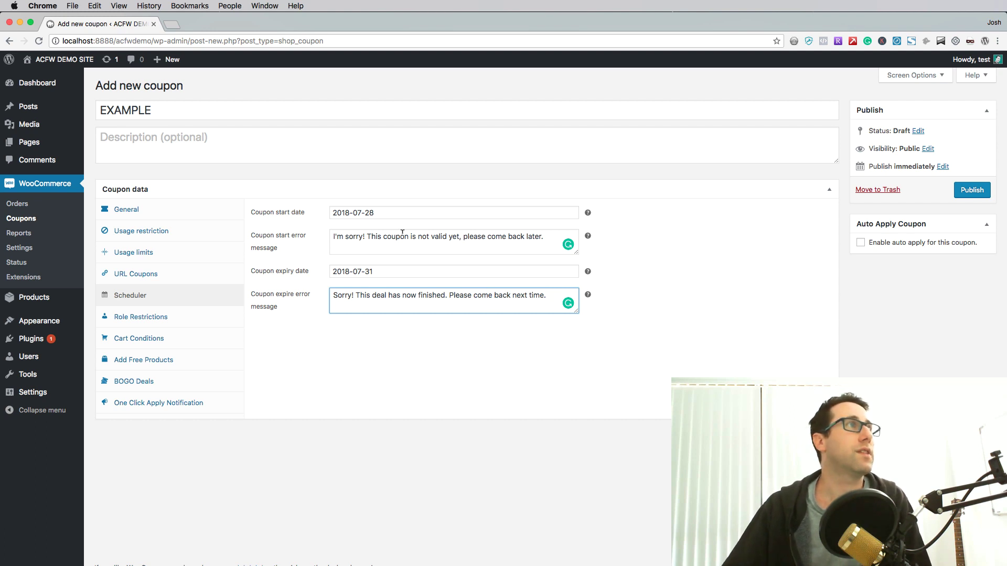
Publish the EXAMPLE coupon and review its saved dates and error messages in Scheduler
{"action": "left_click", "coordinate": [972, 190]}
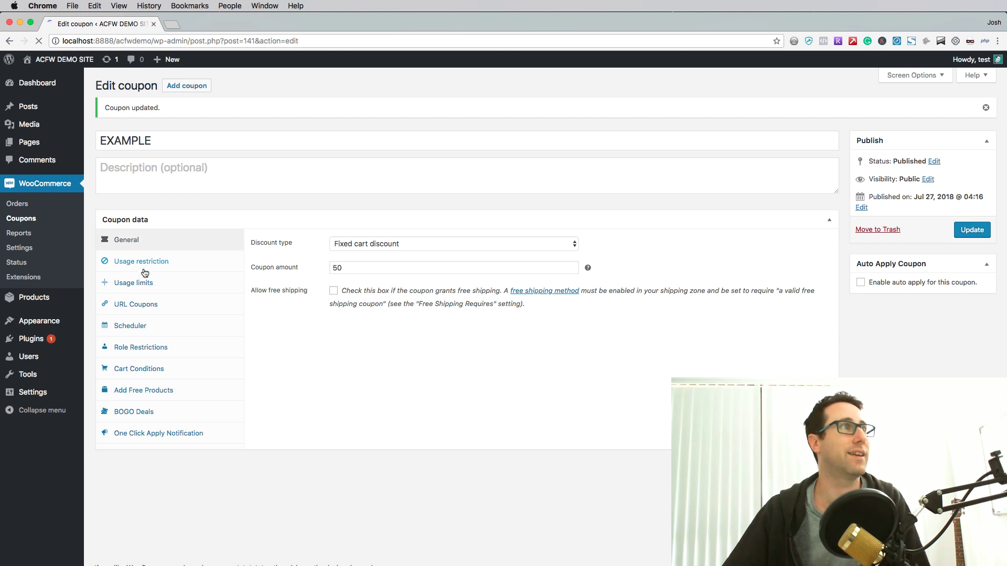
{"action": "left_click", "coordinate": [134, 326]}
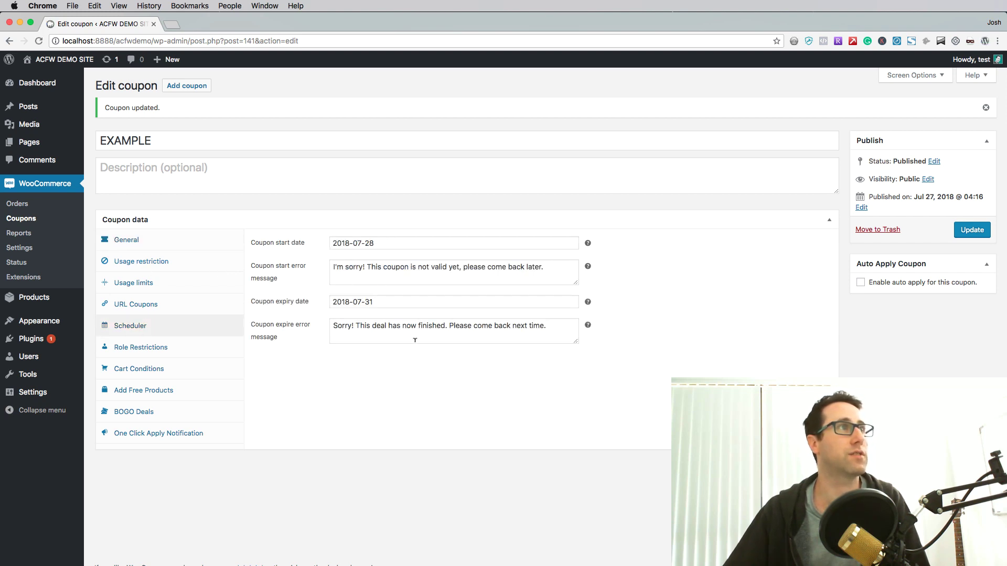
{"action": "right_click", "coordinate": [77, 64]}
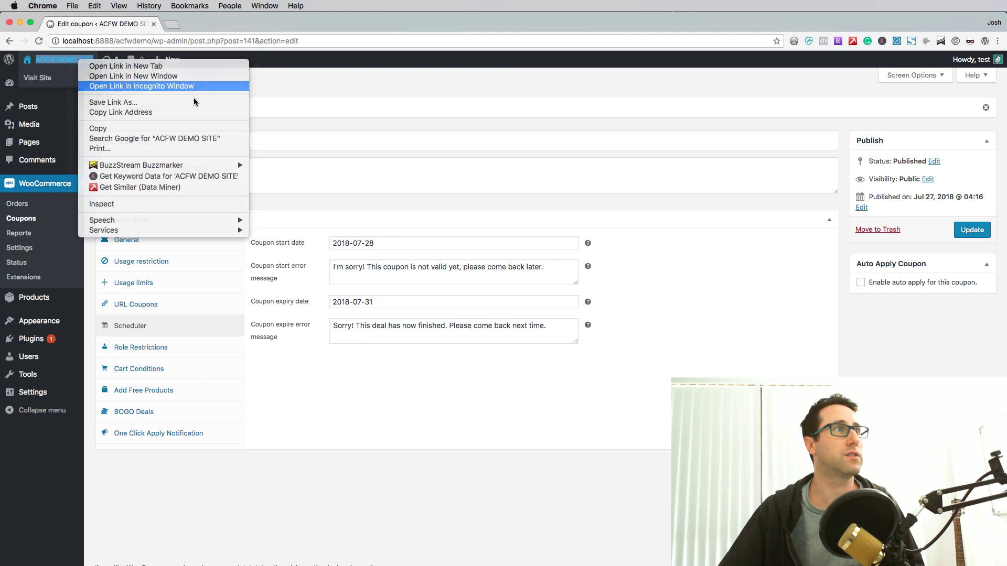
Open the storefront in a private window, add the Album to the cart, and view the cart
{"action": "left_click", "coordinate": [181, 87]}
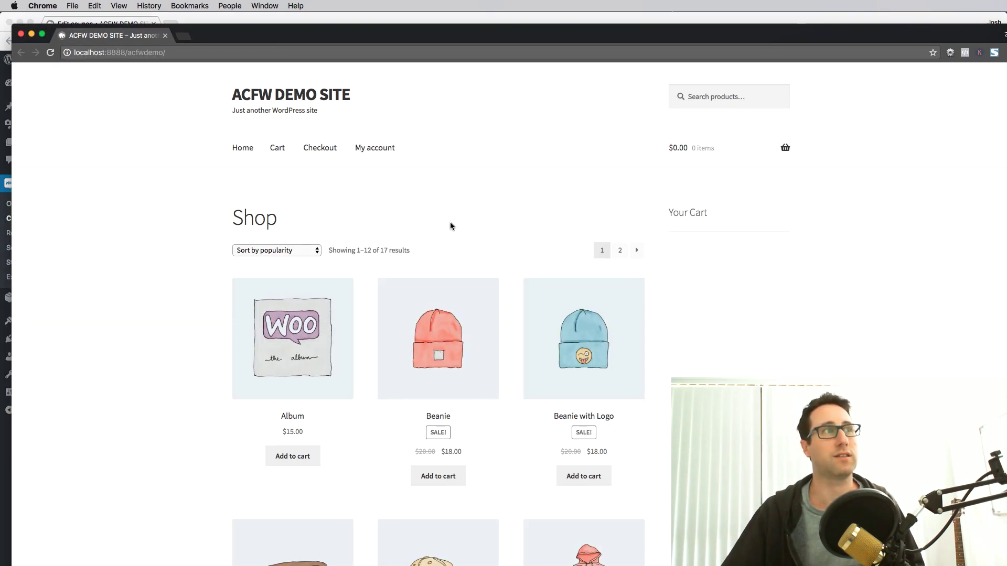
{"action": "scroll", "coordinate": [494, 360], "scroll_direction": "down", "scroll_amount": 6}
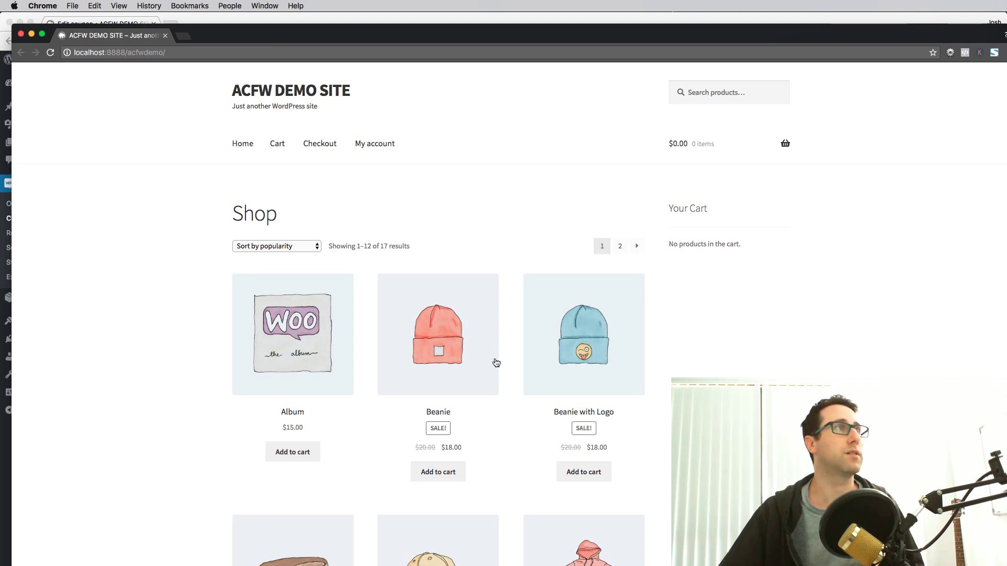
{"action": "scroll", "coordinate": [362, 296], "scroll_direction": "up", "scroll_amount": 2}
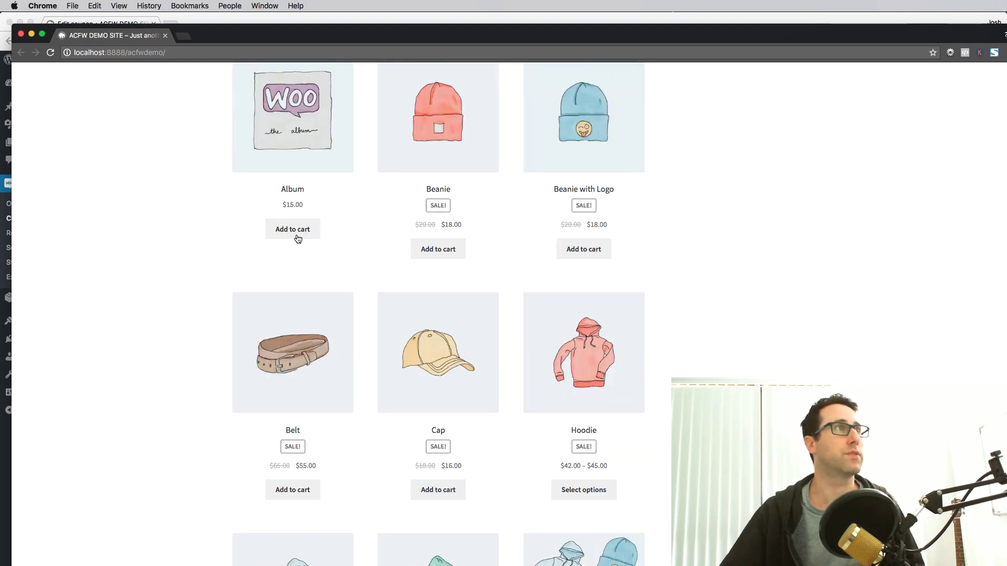
{"action": "left_click", "coordinate": [292, 235]}
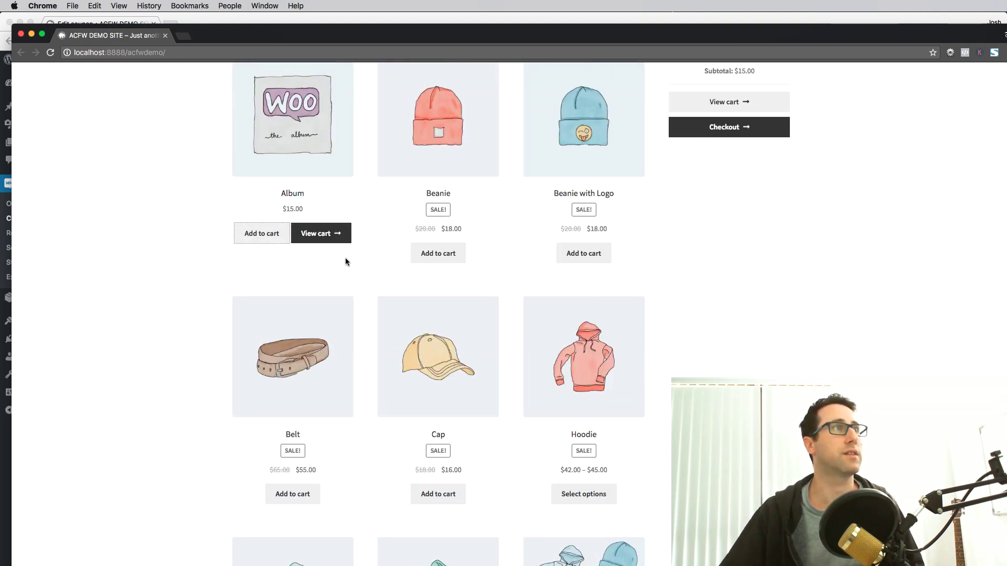
{"action": "scroll", "coordinate": [345, 256], "scroll_direction": "up", "scroll_amount": 1}
{"action": "left_click", "coordinate": [325, 286]}
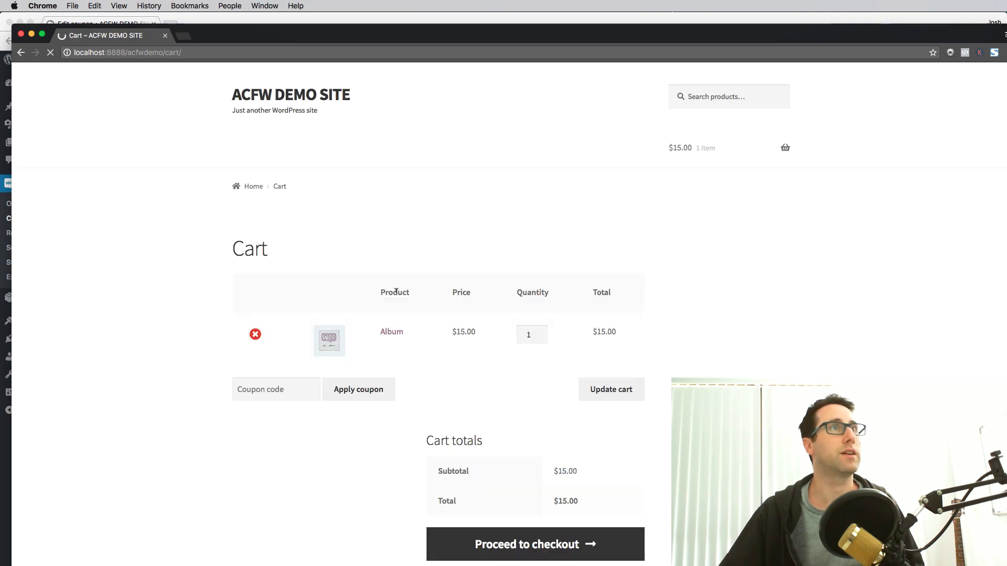
Apply coupon EXAMPLE, see the not-valid-yet error, then switch back to the admin window
{"action": "left_click", "coordinate": [293, 391]}
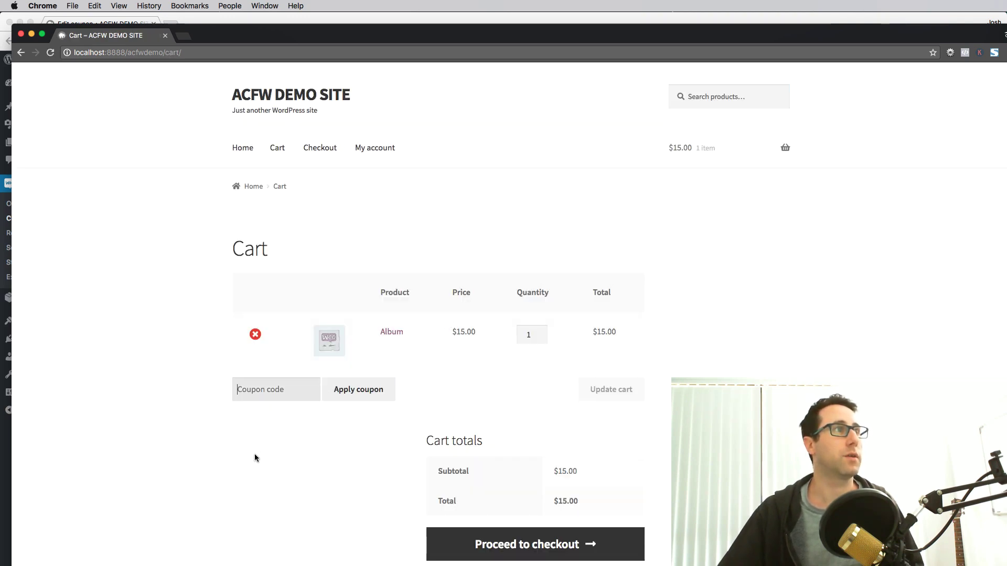
{"action": "type", "text": "EXAMPLE"}
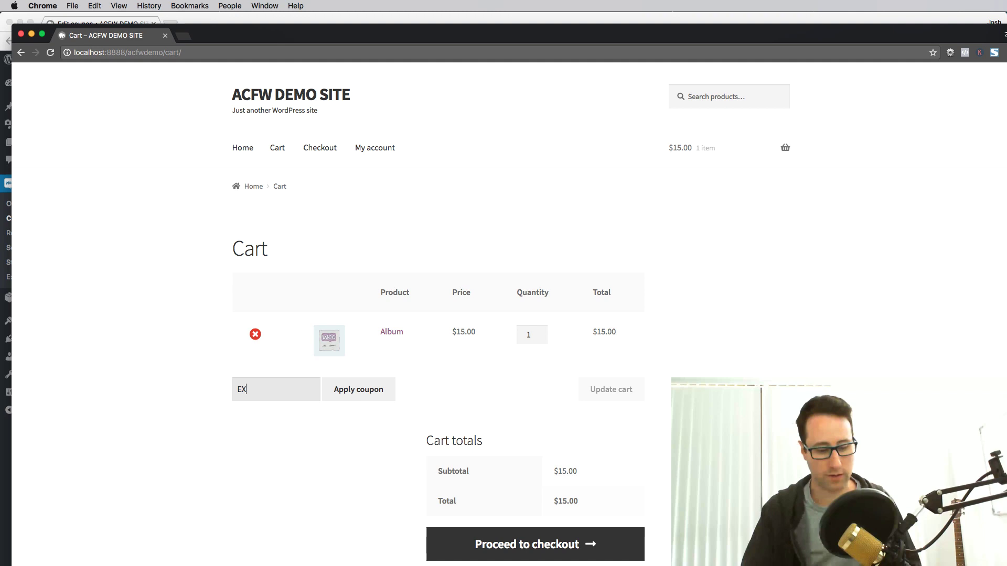
{"action": "left_click", "coordinate": [365, 394]}
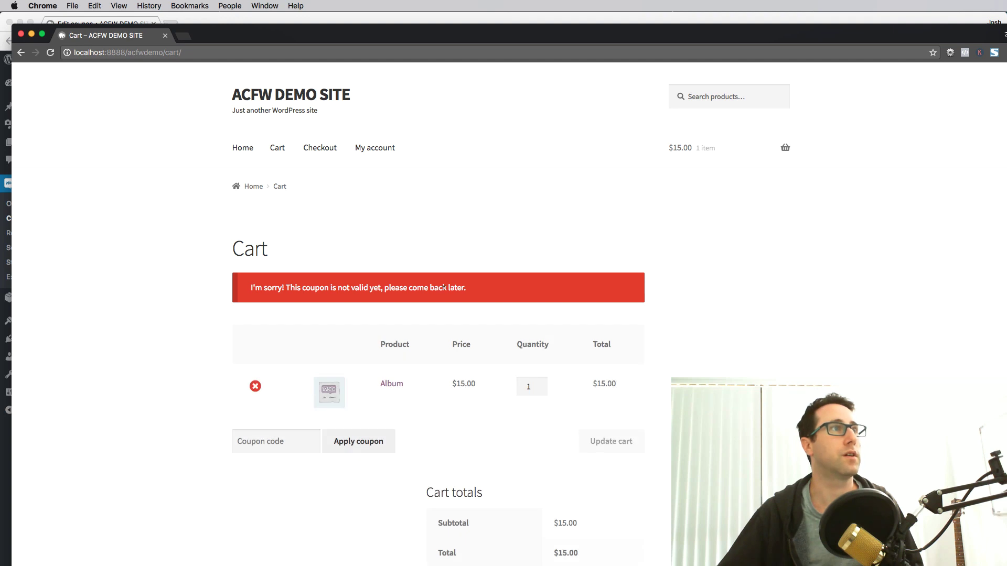
{"action": "left_click_drag", "start_coordinate": [470, 289], "coordinate": [284, 283]}
{"action": "left_click", "coordinate": [177, 290]}
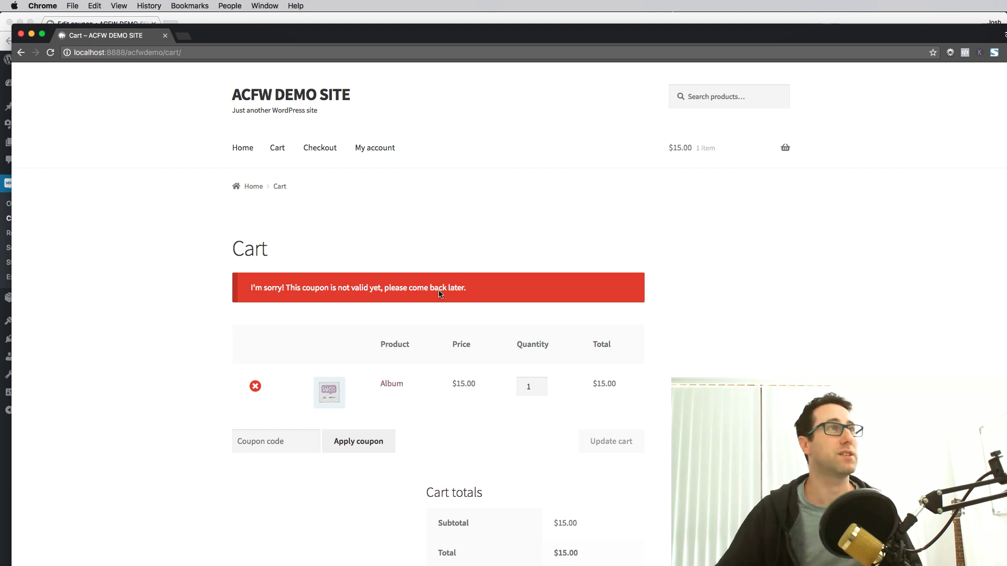
{"action": "key", "text": "super+grave"}
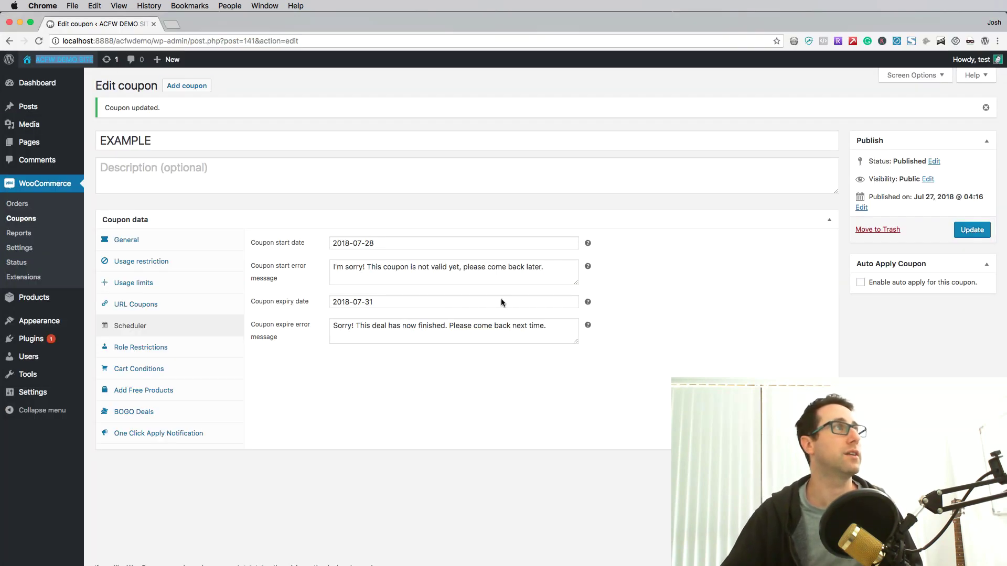
Delete the 2018-07-28 start date from EXAMPLE and update the coupon
{"action": "left_click", "coordinate": [393, 258]}
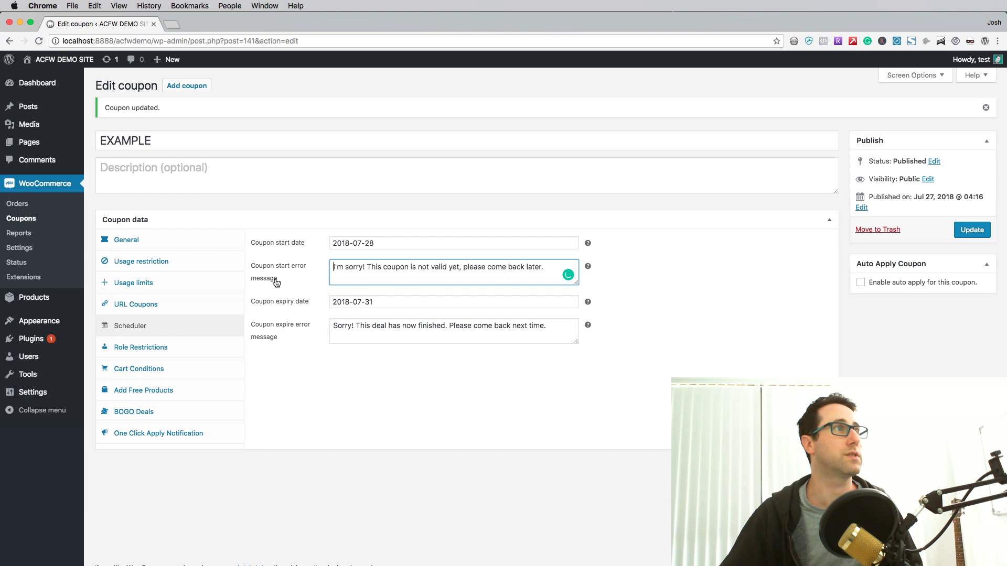
{"action": "left_click", "coordinate": [396, 243]}
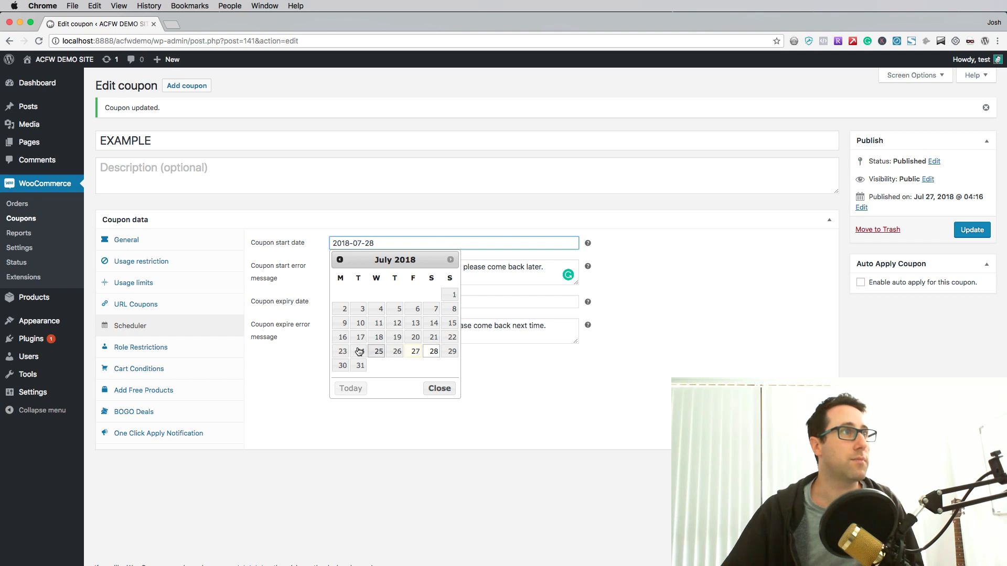
{"action": "key", "text": "super+a"}
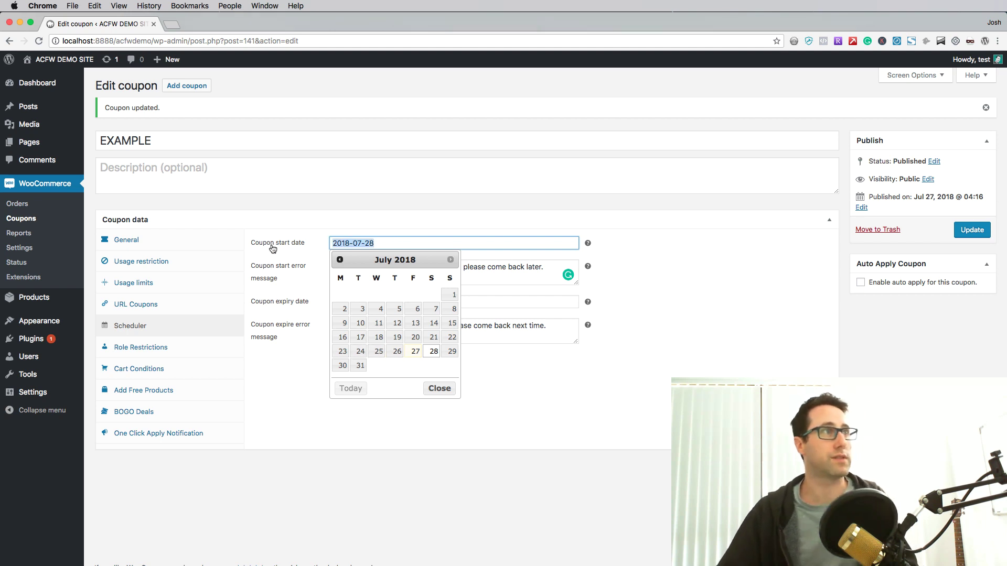
{"action": "key", "text": "BackSpace"}
{"action": "left_click", "coordinate": [715, 309]}
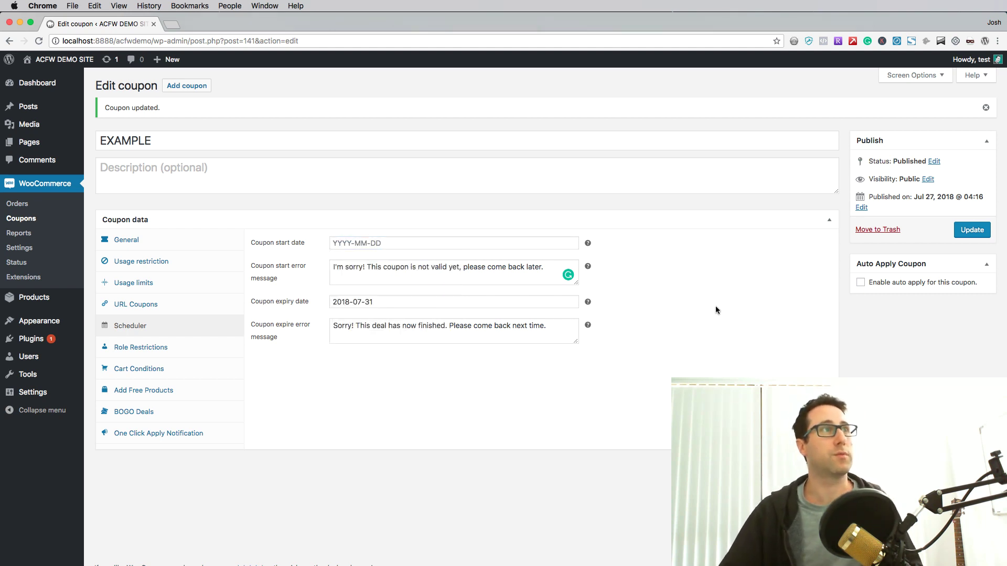
{"action": "left_click", "coordinate": [968, 232]}
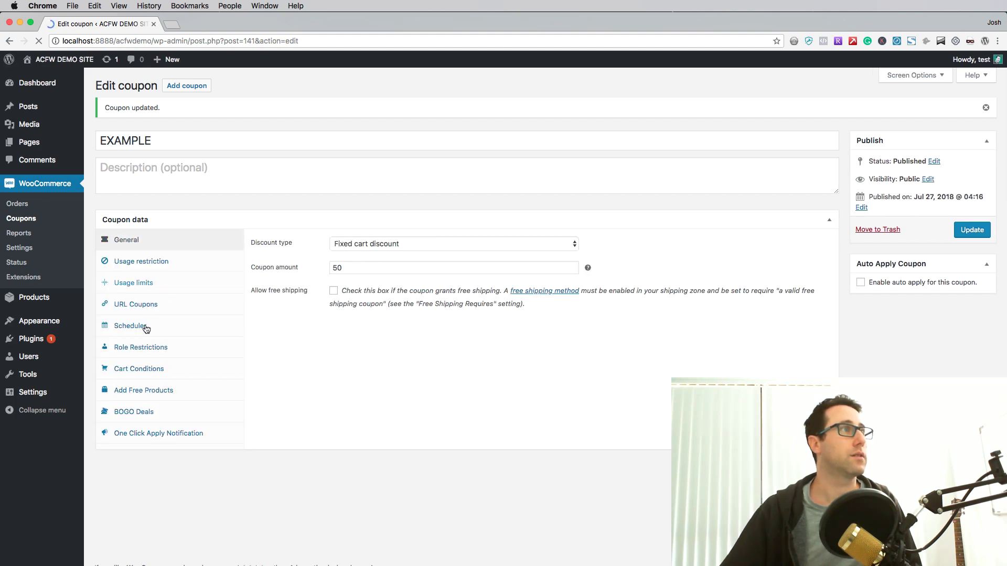
{"action": "left_click", "coordinate": [140, 332]}
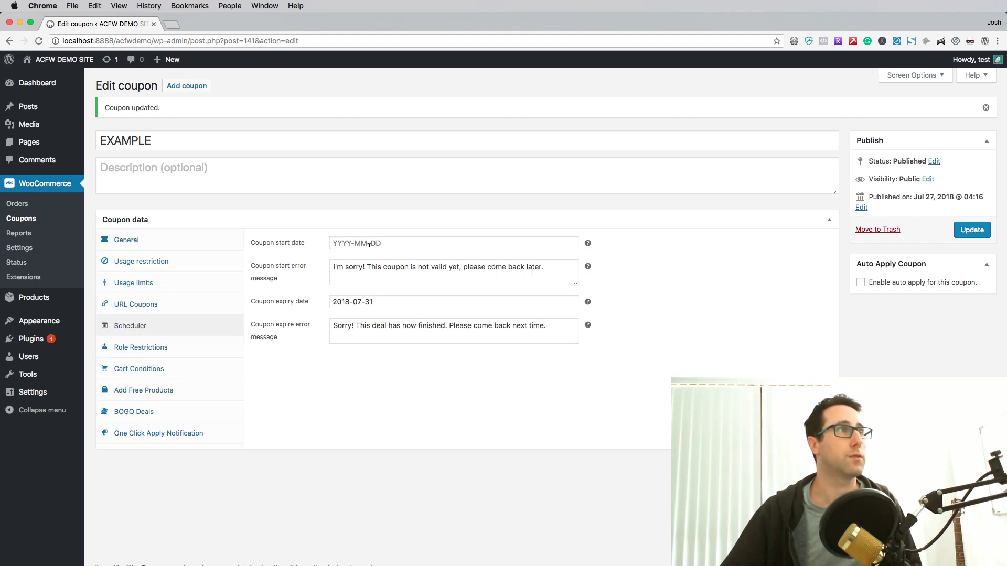
Apply EXAMPLE in the storefront cart, bringing the $15.00 total down to $0.00
{"action": "key", "text": "super+grave"}
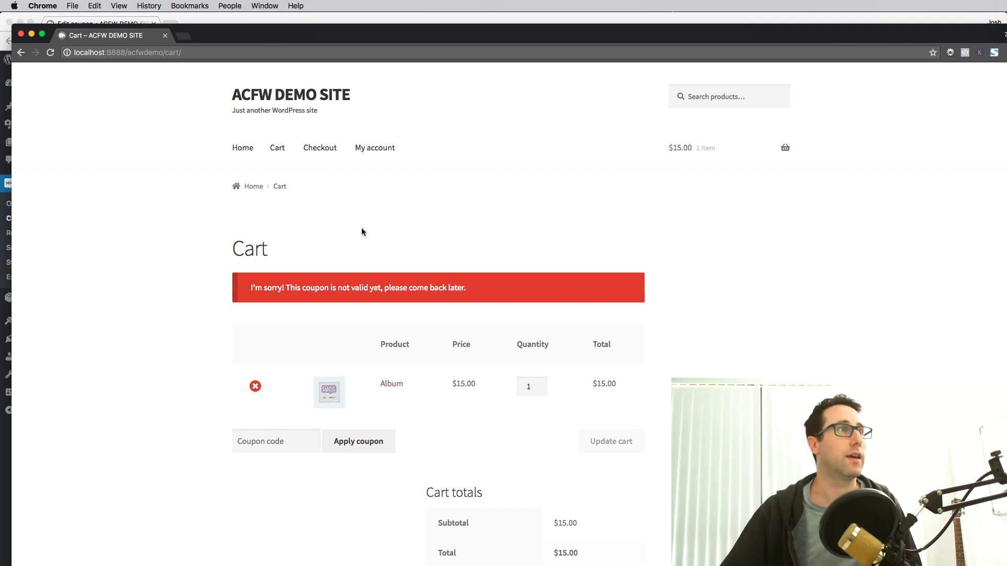
{"action": "left_click", "coordinate": [264, 441]}
{"action": "type", "text": "EXAMPLE"}
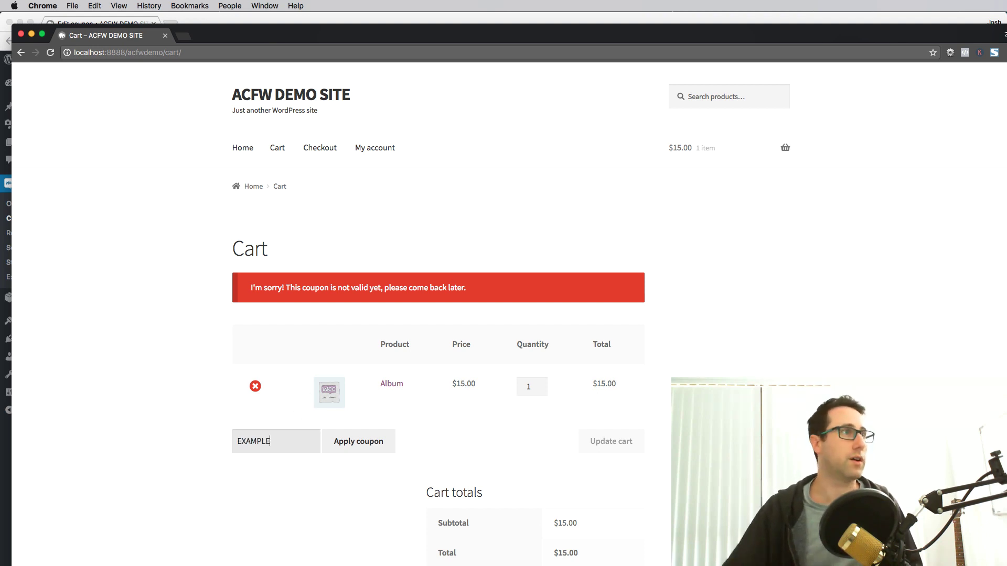
{"action": "left_click", "coordinate": [349, 449]}
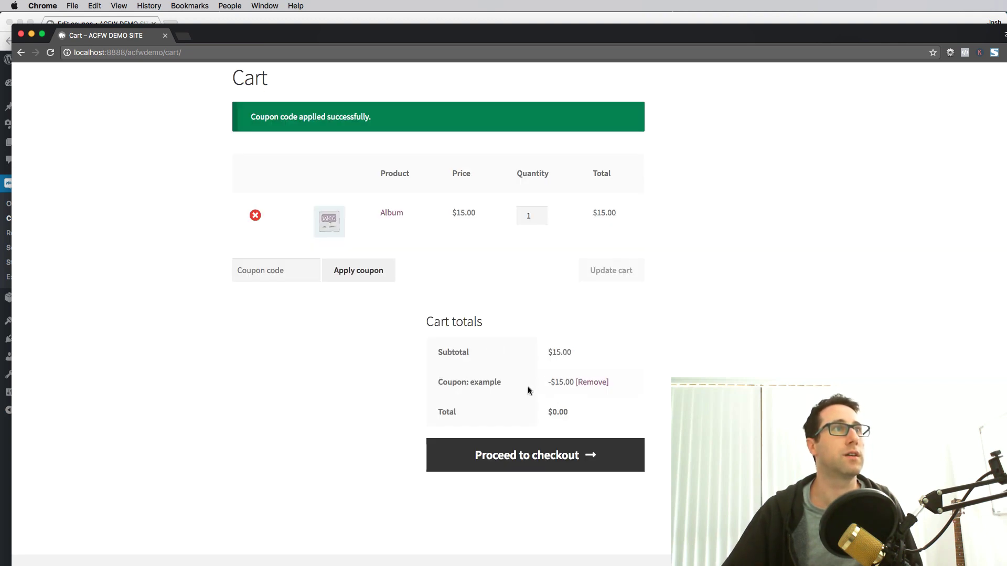
{"action": "scroll", "coordinate": [533, 387], "scroll_direction": "up", "scroll_amount": 2}
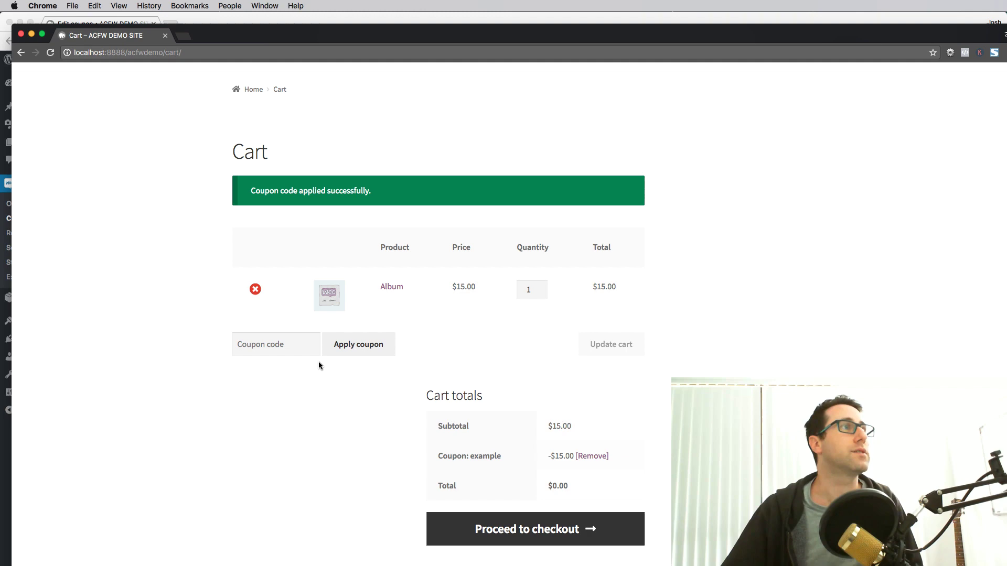
{"action": "key", "text": "super+grave"}
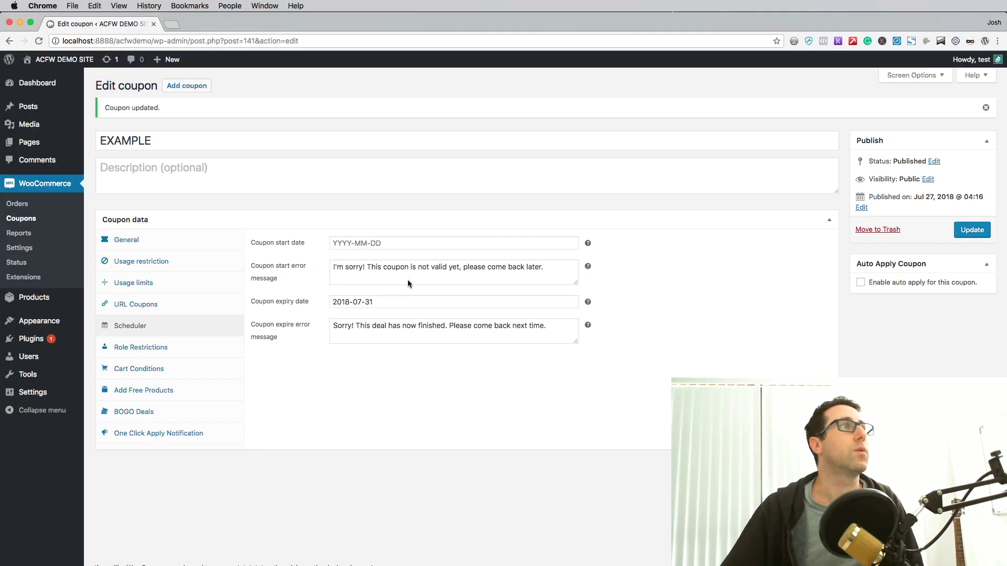
Set the coupon start date to 2018-07-23 and update the coupon
{"action": "left_click", "coordinate": [393, 243]}
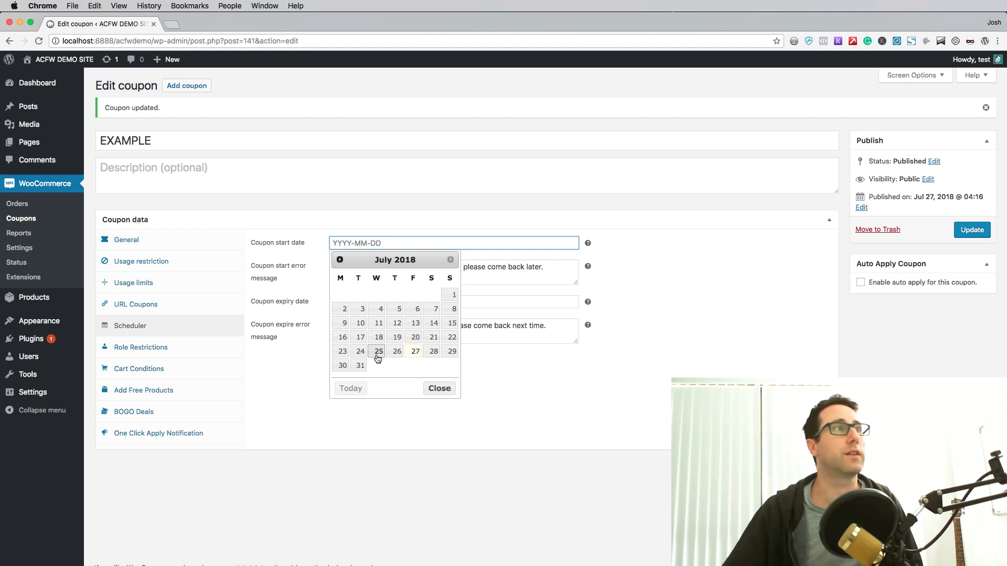
{"action": "left_click", "coordinate": [360, 352]}
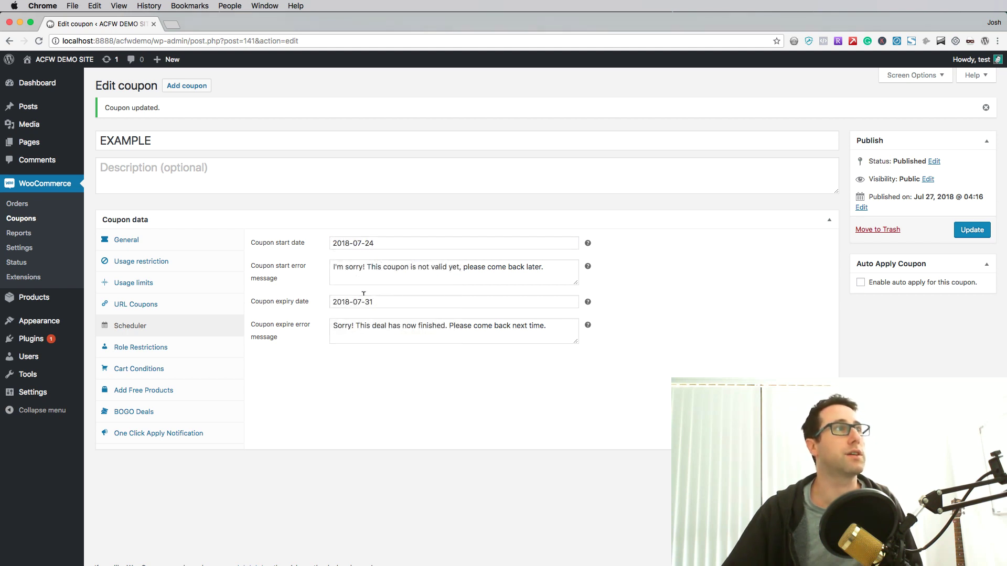
{"action": "left_click", "coordinate": [363, 243]}
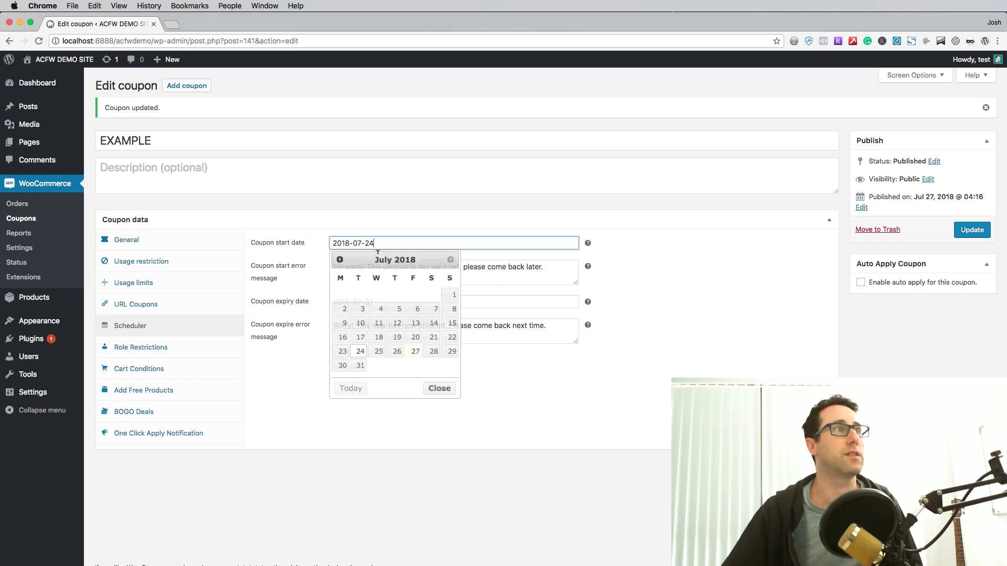
{"action": "left_click", "coordinate": [342, 351]}
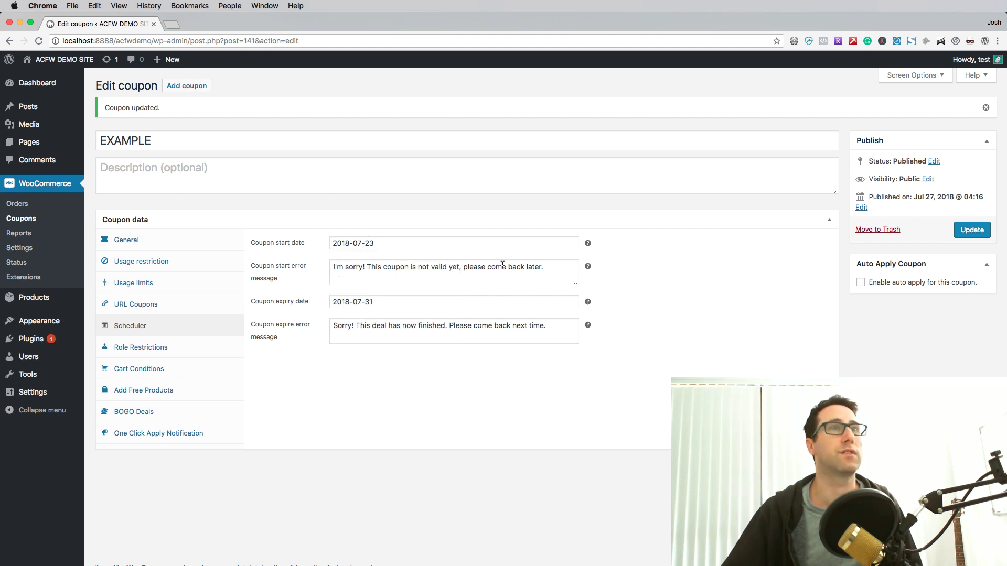
{"action": "left_click", "coordinate": [971, 229]}
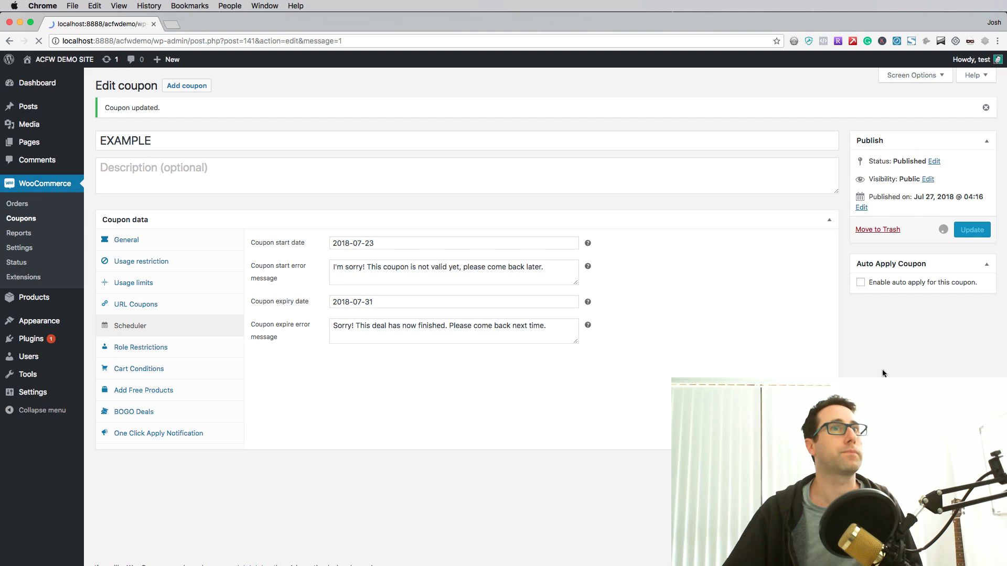
{"action": "key", "text": "super+grave"}
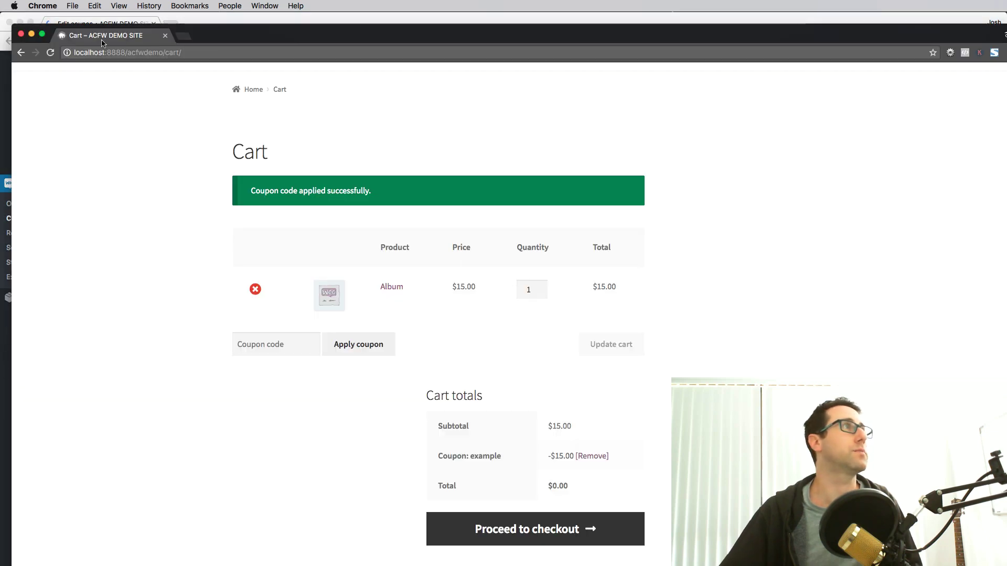
Open the storefront in an incognito window, add the Cap to the cart, and go to the cart
{"action": "key", "text": "super+grave"}
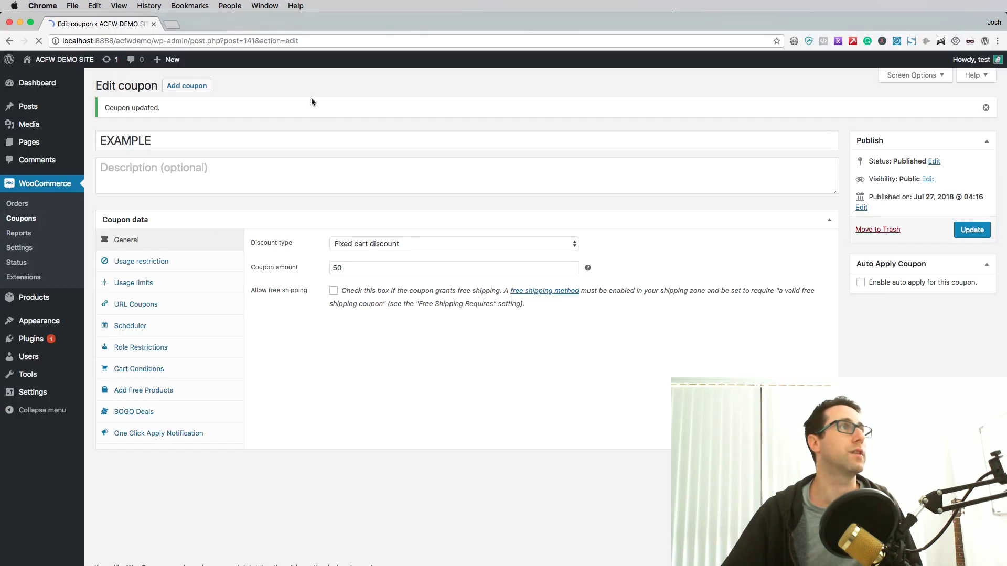
{"action": "right_click", "coordinate": [76, 58]}
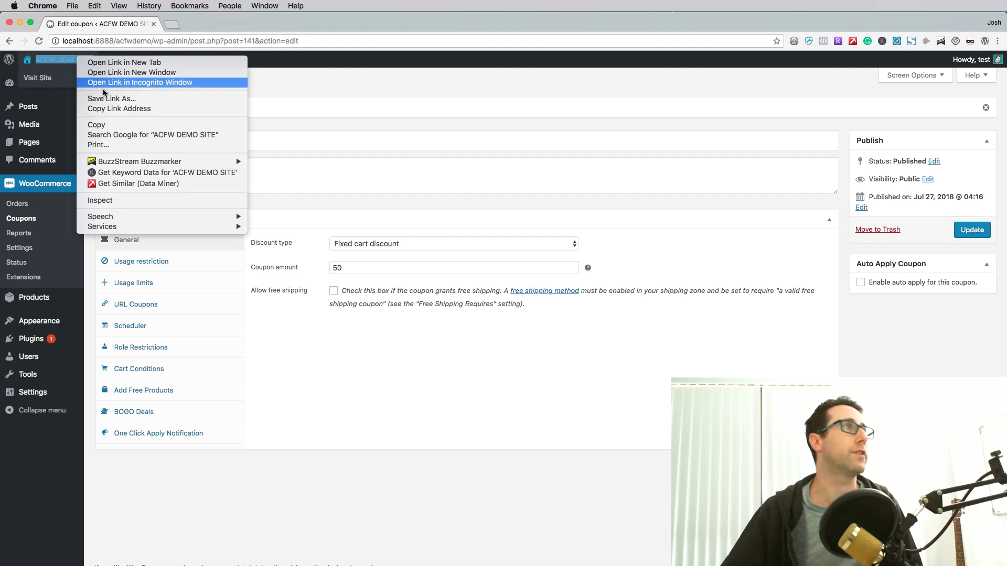
{"action": "left_click", "coordinate": [103, 82]}
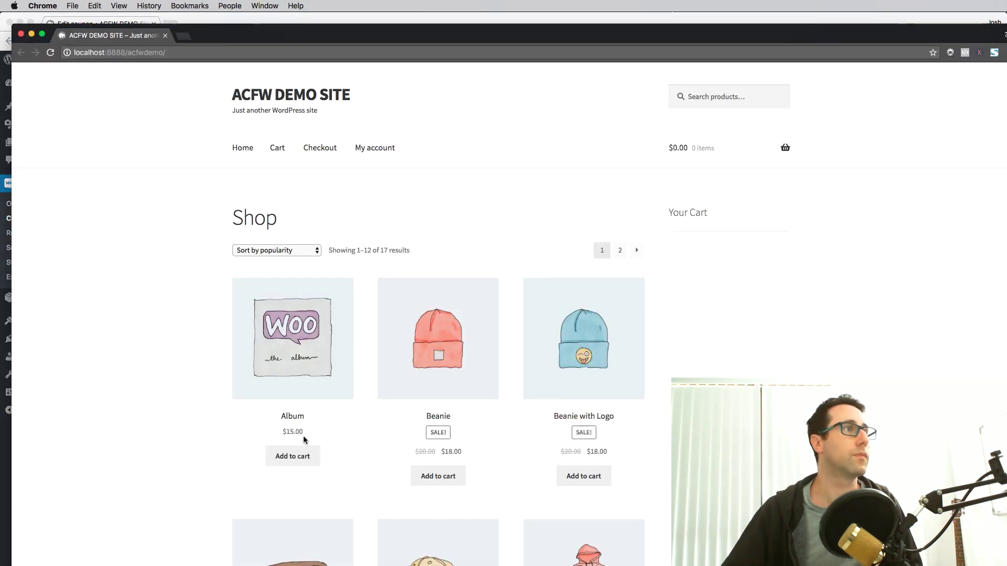
{"action": "scroll", "coordinate": [451, 427], "scroll_direction": "down", "scroll_amount": 5}
{"action": "left_click", "coordinate": [433, 474]}
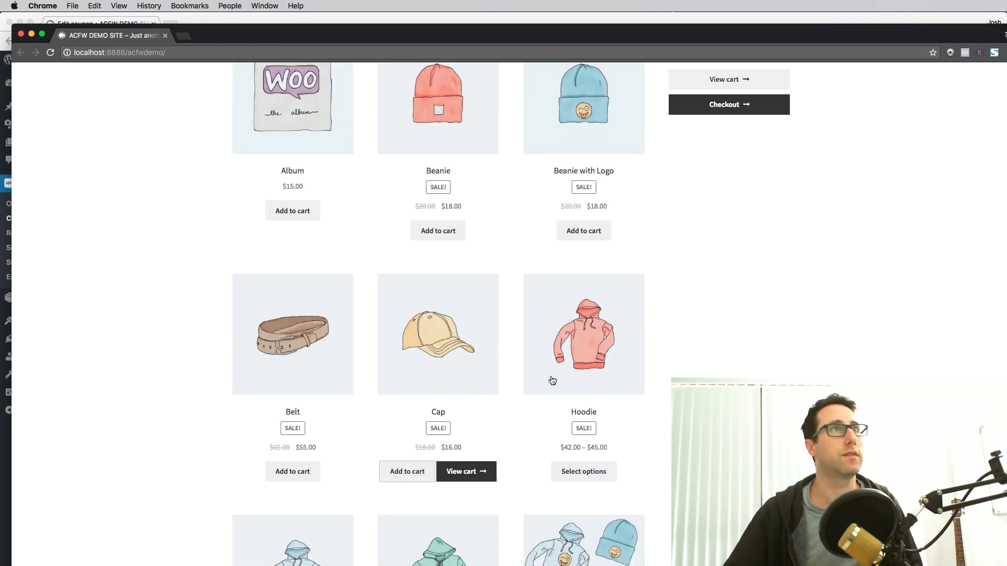
{"action": "left_click", "coordinate": [719, 80]}
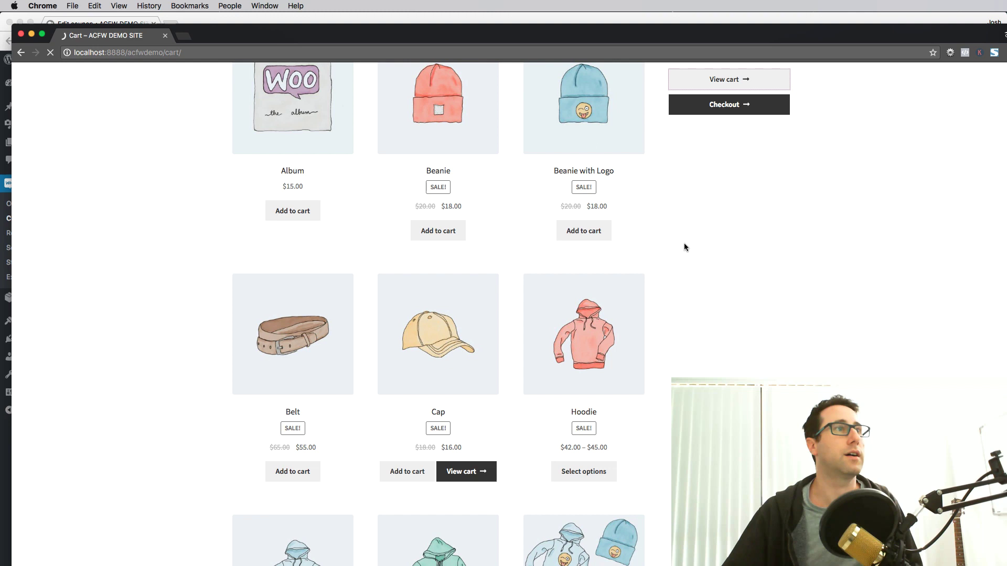
Apply EXAMPLE to the $16.00 Cap for a -$16.00 discount, then return to the admin
{"action": "left_click", "coordinate": [286, 391]}
{"action": "type", "text": "EXAMPLE"}
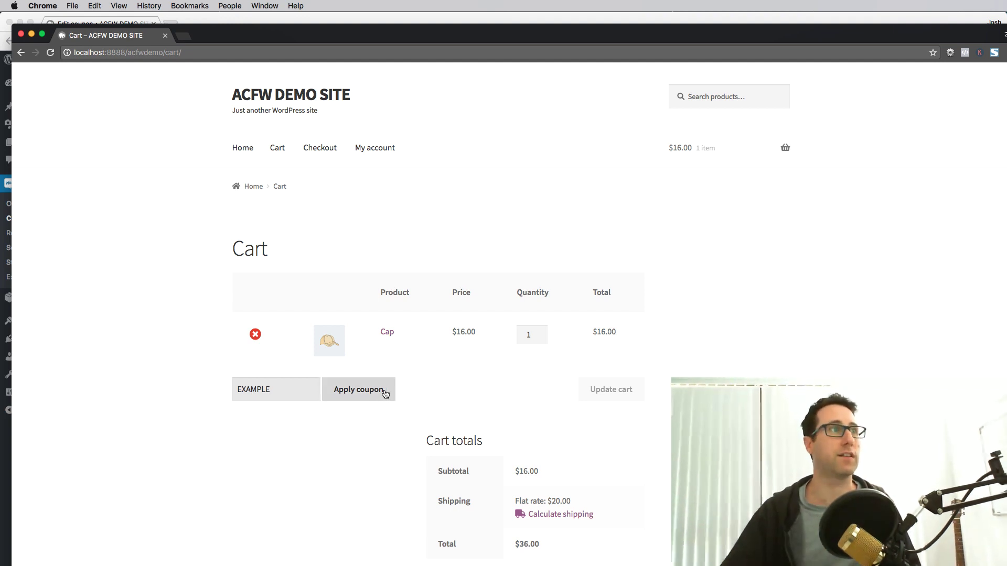
{"action": "left_click", "coordinate": [386, 393]}
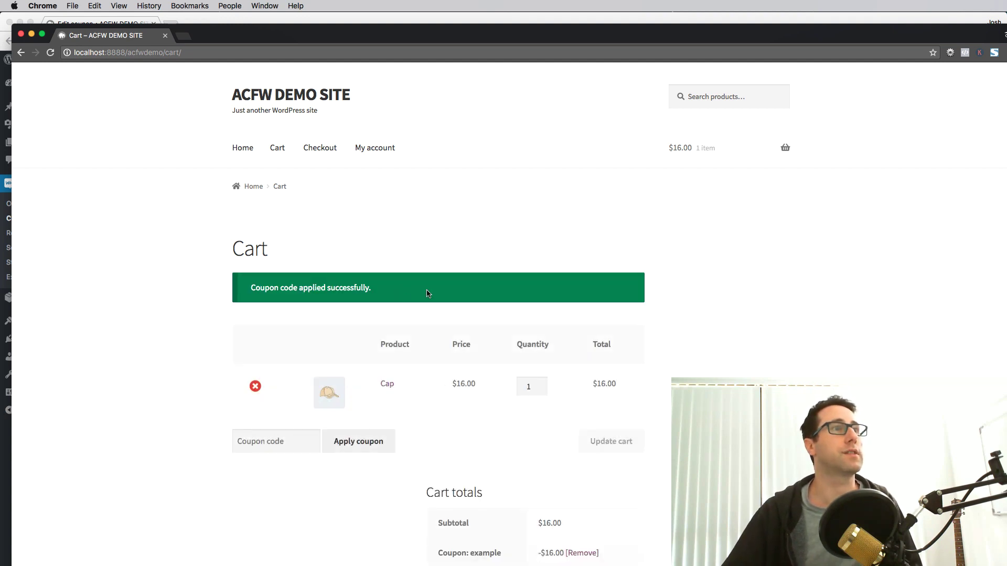
{"action": "key", "text": "super+grave"}
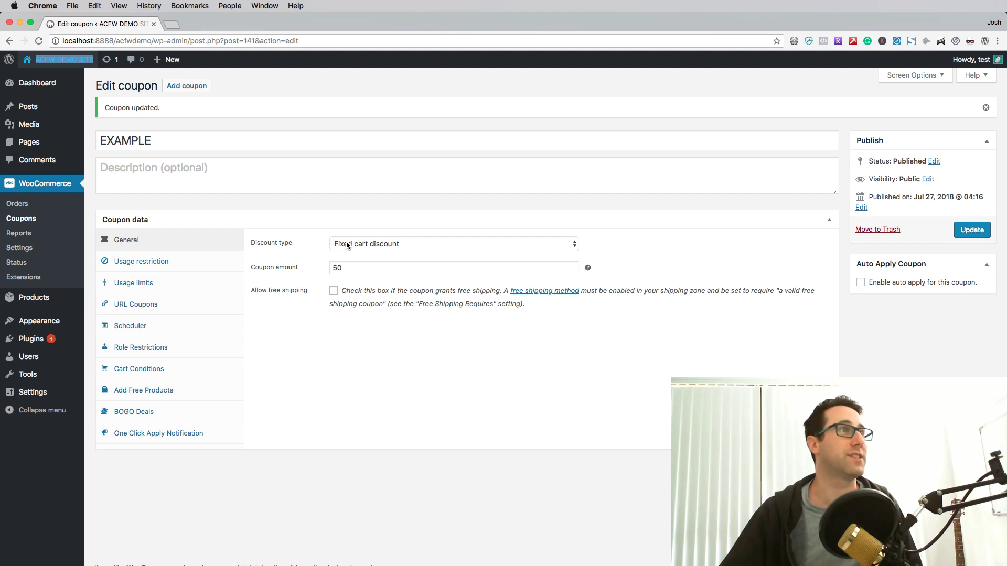
Change EXAMPLE's discount type to Percentage discount (50) and update the coupon
{"action": "left_click", "coordinate": [377, 244]}
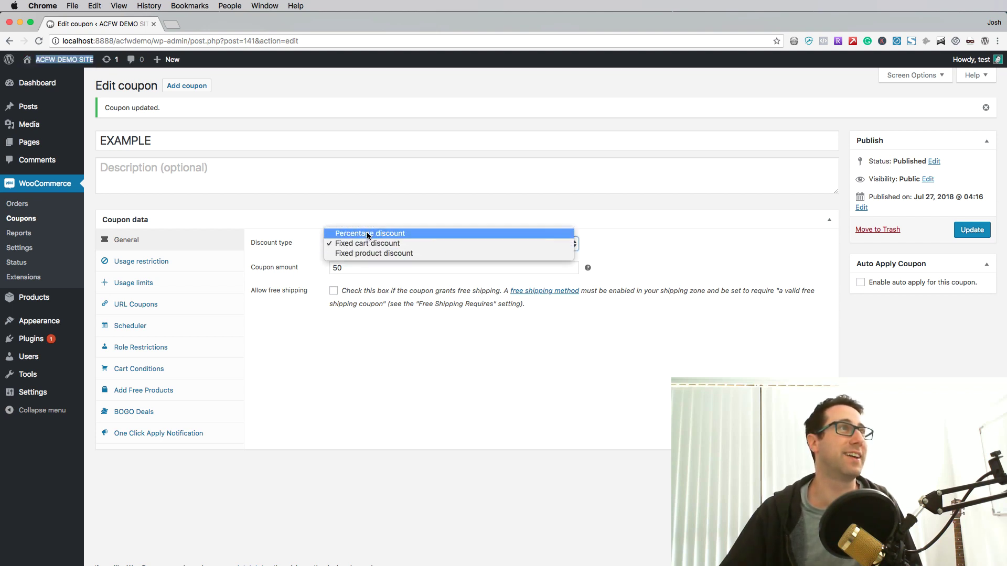
{"action": "left_click", "coordinate": [368, 234]}
{"action": "left_click", "coordinate": [971, 230]}
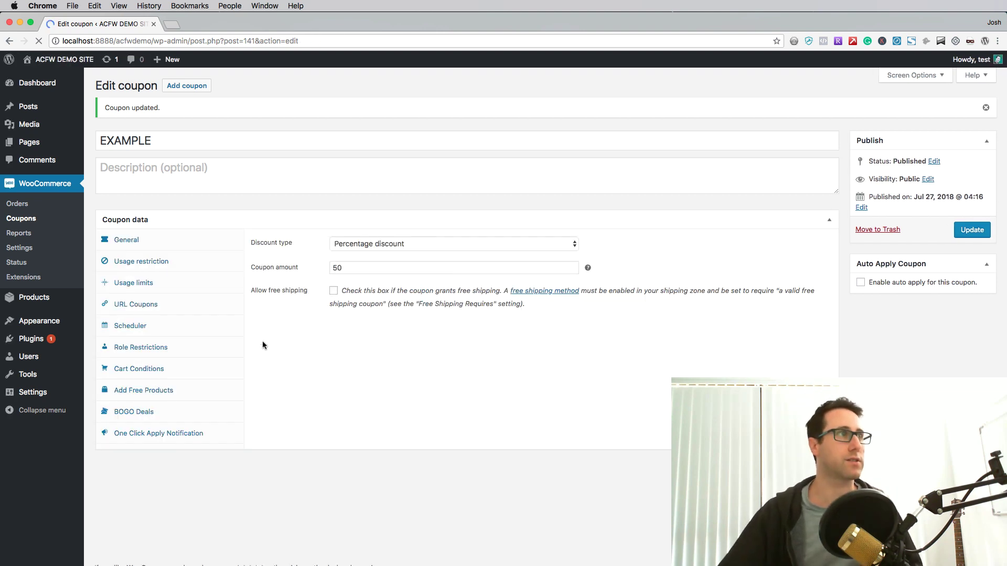
Set the EXAMPLE coupon's expiry date to July 26, 2018 and update the coupon
{"action": "left_click", "coordinate": [142, 329]}
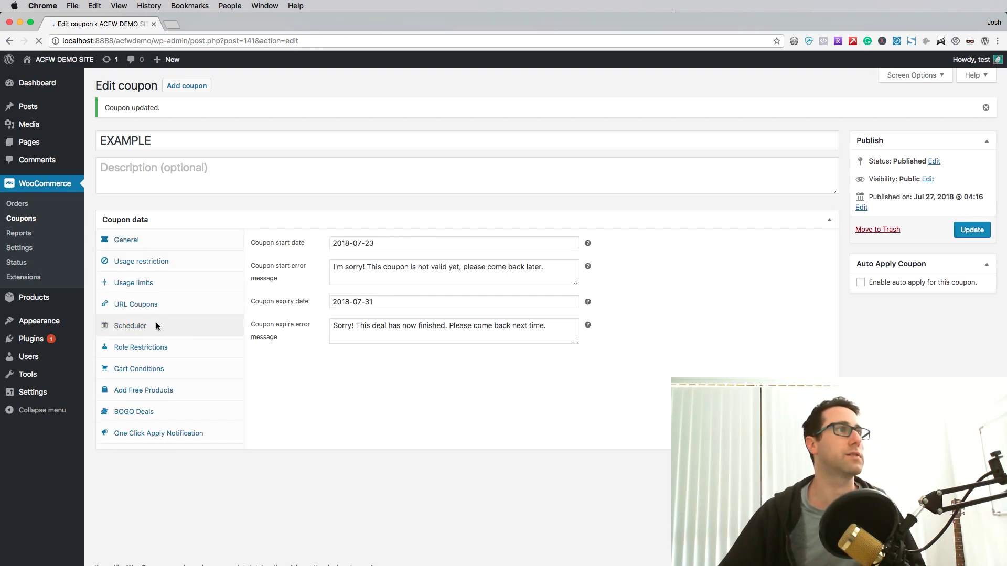
{"action": "left_click", "coordinate": [355, 302]}
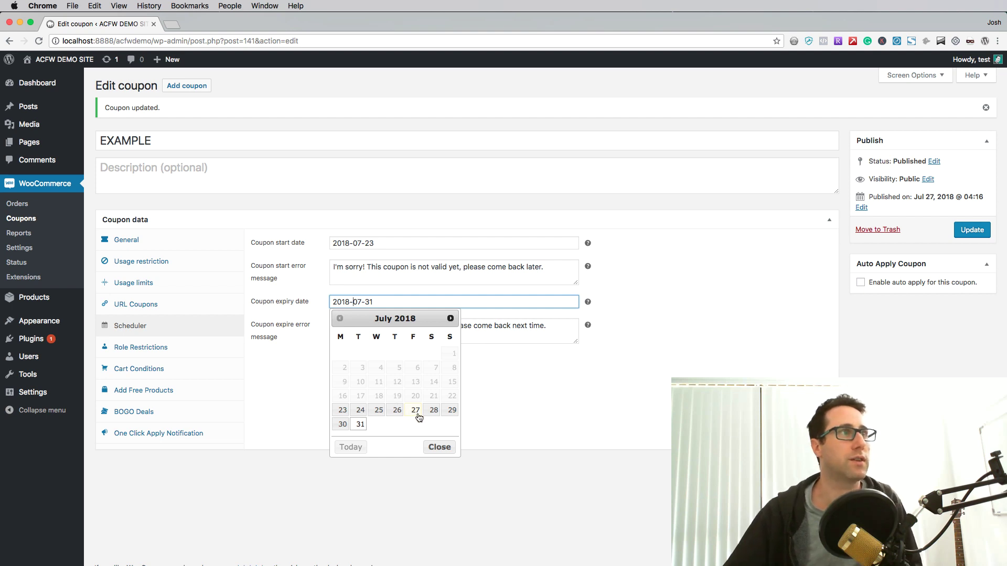
{"action": "left_click", "coordinate": [397, 412]}
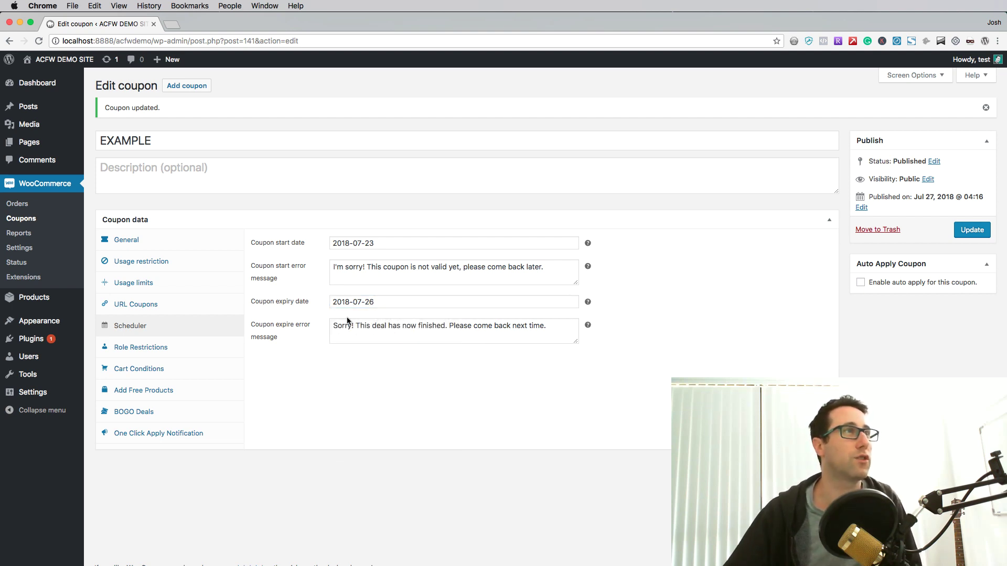
{"action": "left_click", "coordinate": [964, 231]}
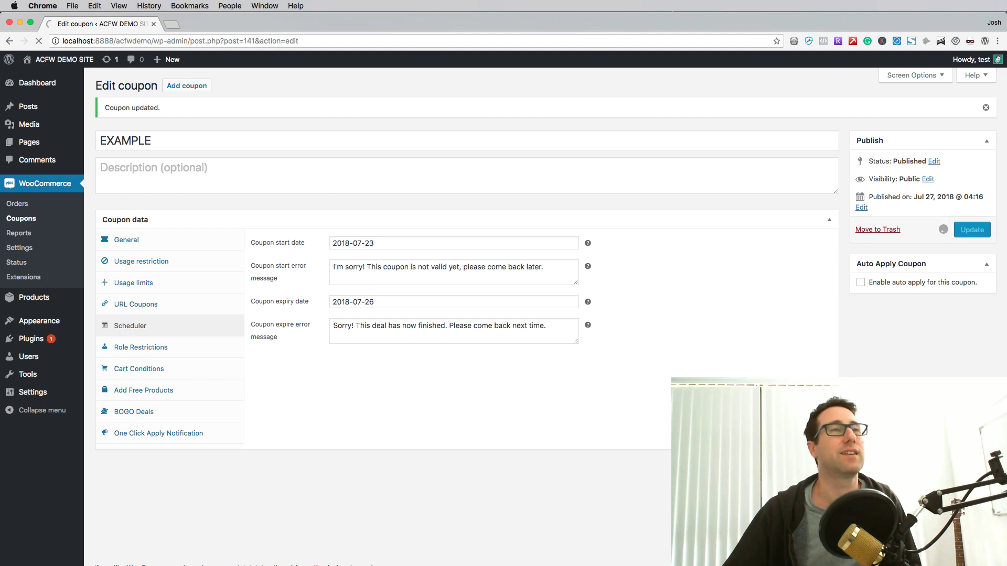
Close the old storefront cart window and review the expiry error message in Scheduler settings
{"action": "key", "text": "super+grave"}
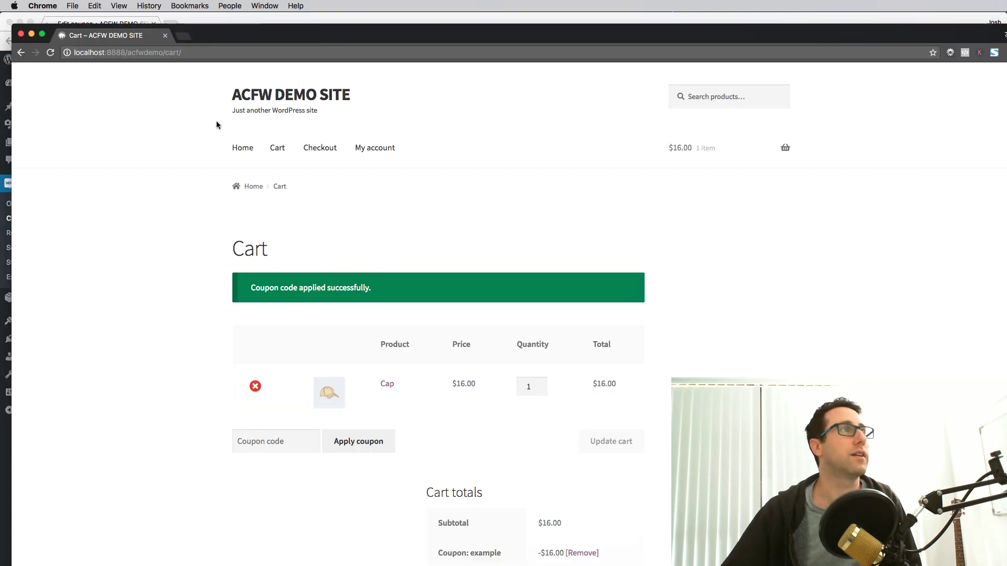
{"action": "left_click", "coordinate": [164, 36]}
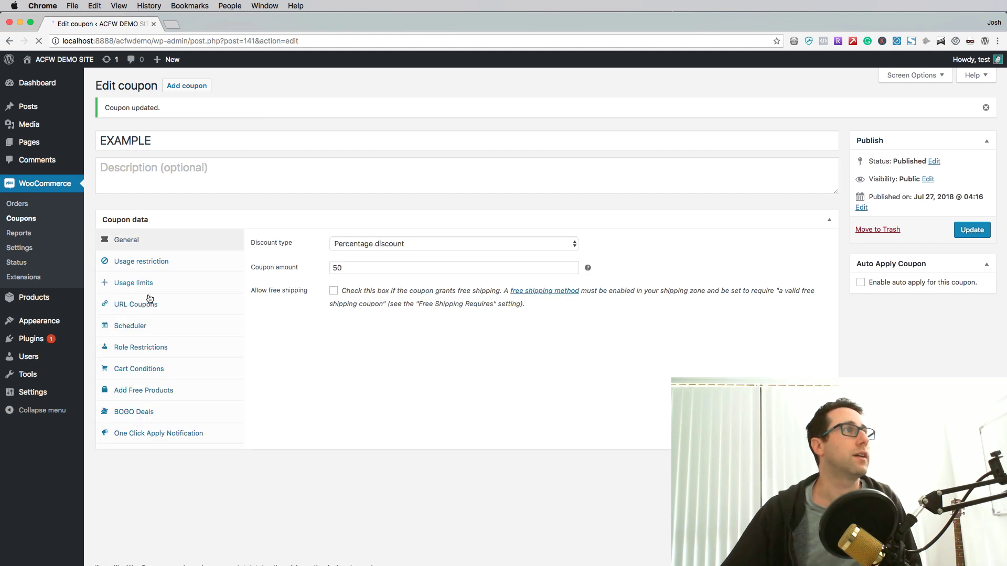
{"action": "left_click", "coordinate": [131, 326]}
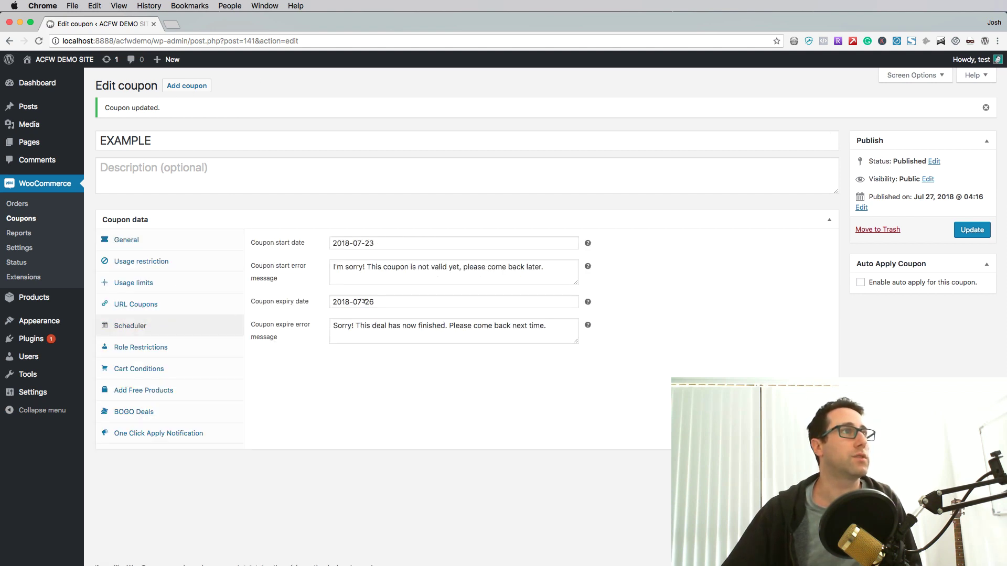
{"action": "left_click_drag", "start_coordinate": [459, 325], "coordinate": [321, 331]}
{"action": "left_click", "coordinate": [321, 331]}
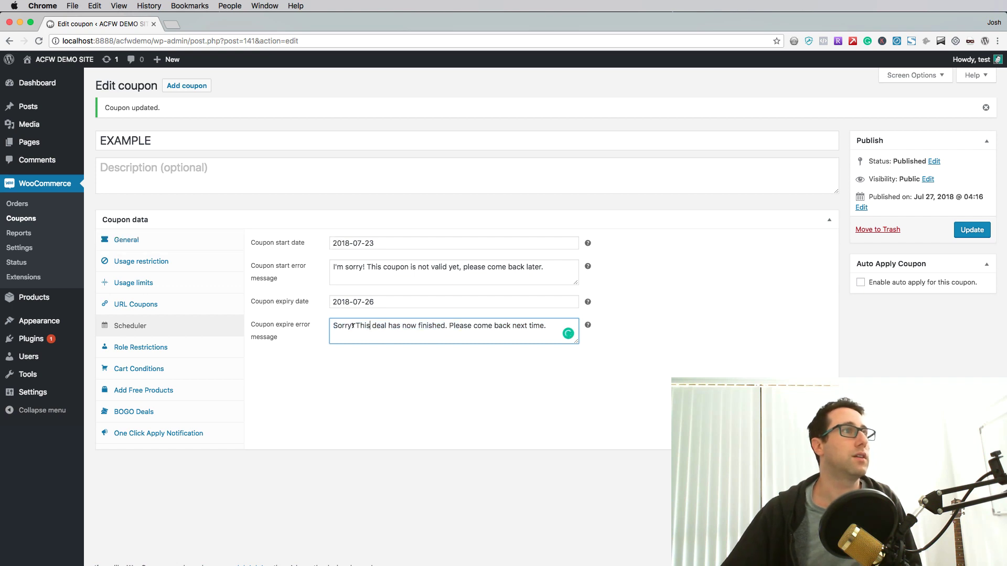
Open the storefront in a new private window and add a Beanie to the cart
{"action": "right_click", "coordinate": [63, 60]}
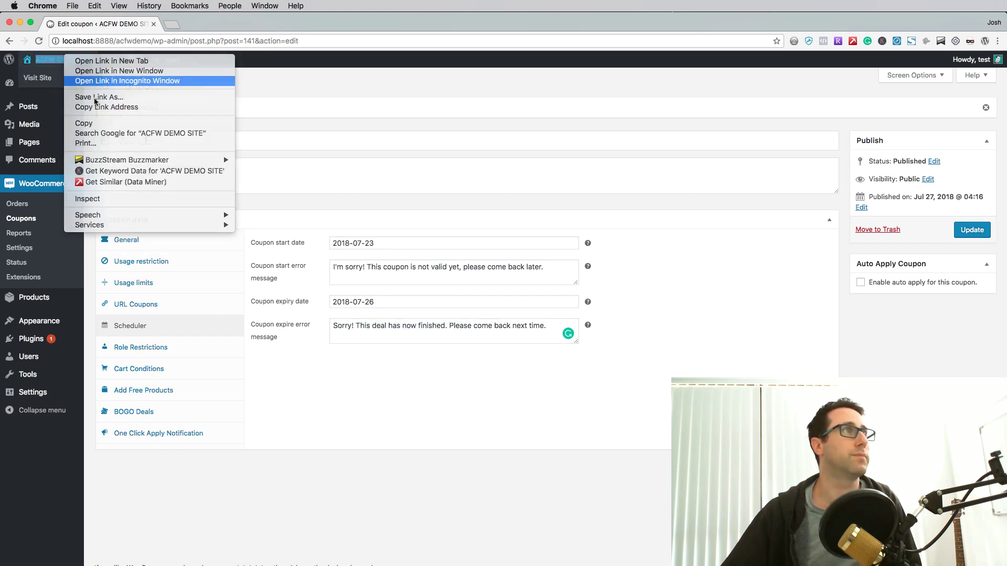
{"action": "left_click", "coordinate": [131, 79]}
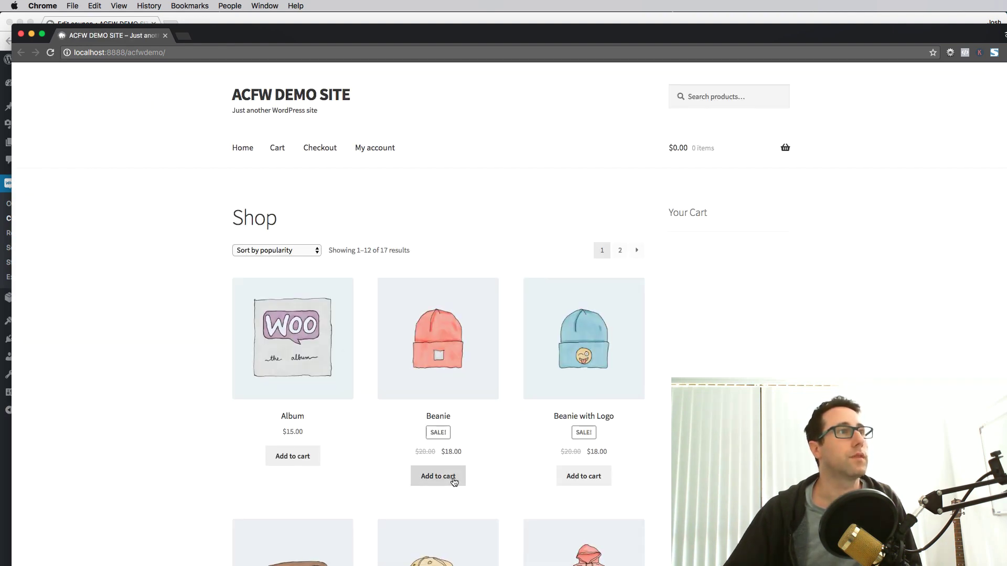
{"action": "left_click", "coordinate": [450, 477]}
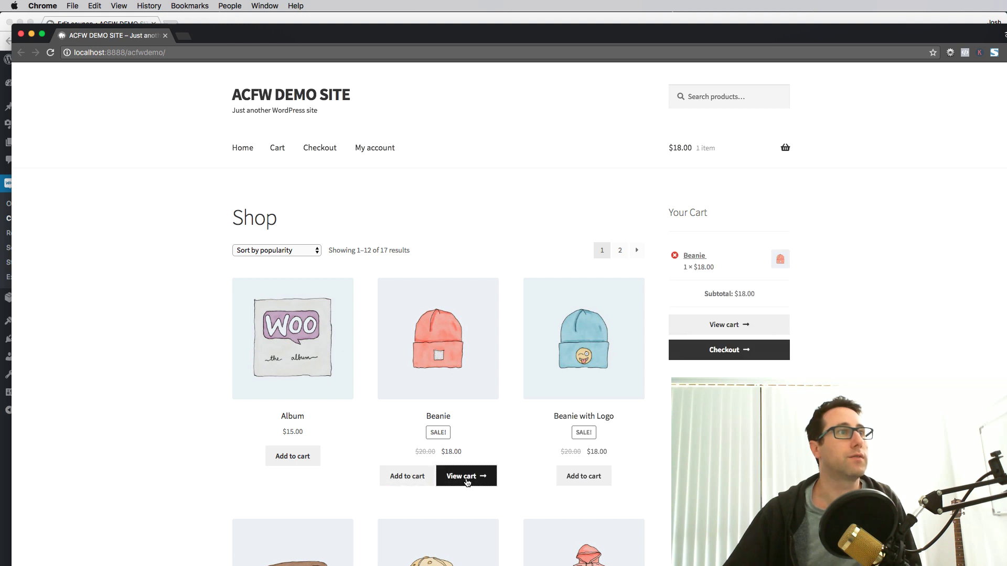
{"action": "left_click", "coordinate": [466, 477]}
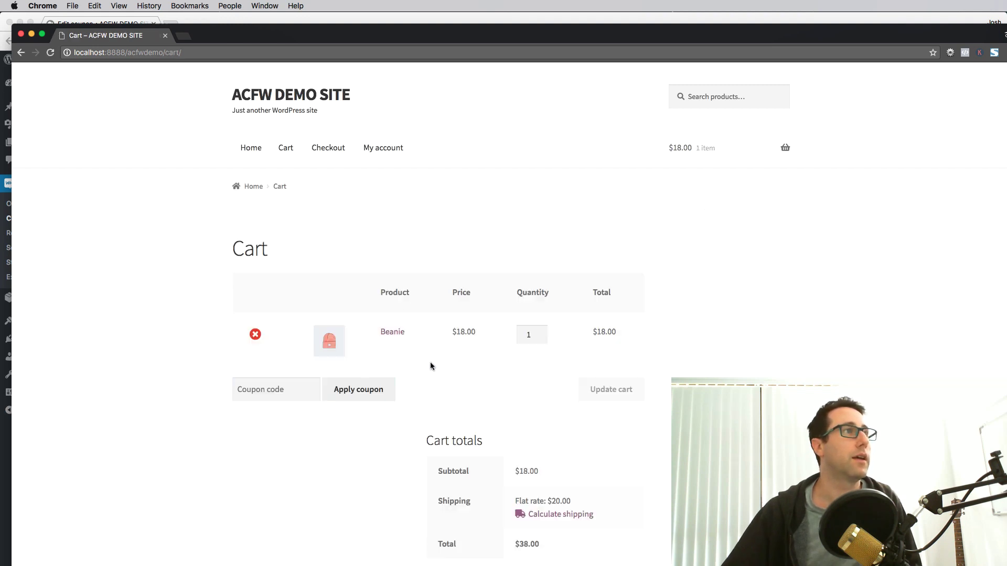
Apply coupon EXAMPLE on the cart and highlight the expired-deal error notice
{"action": "left_click", "coordinate": [275, 389]}
{"action": "type", "text": "EXAMPLE"}
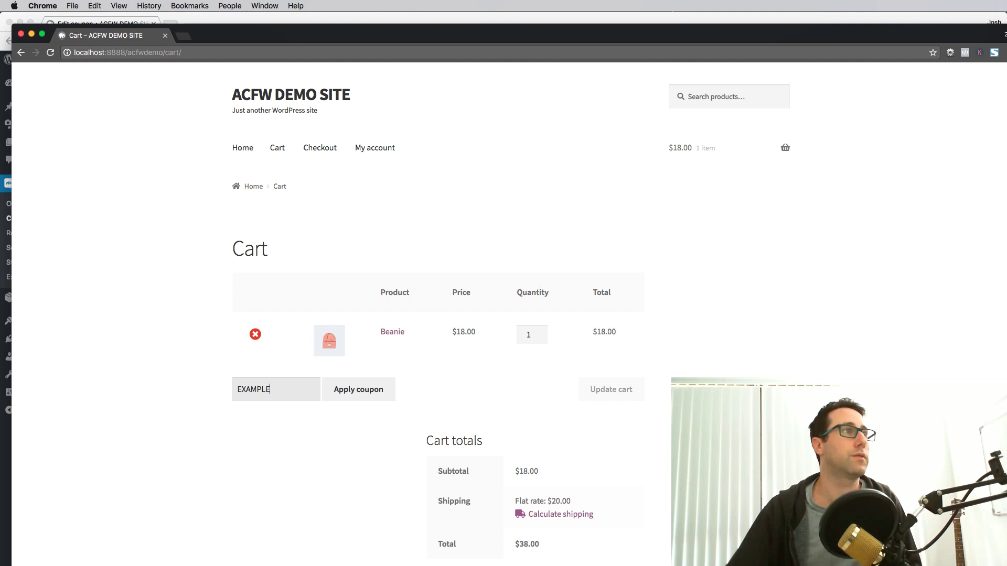
{"action": "left_click", "coordinate": [352, 390]}
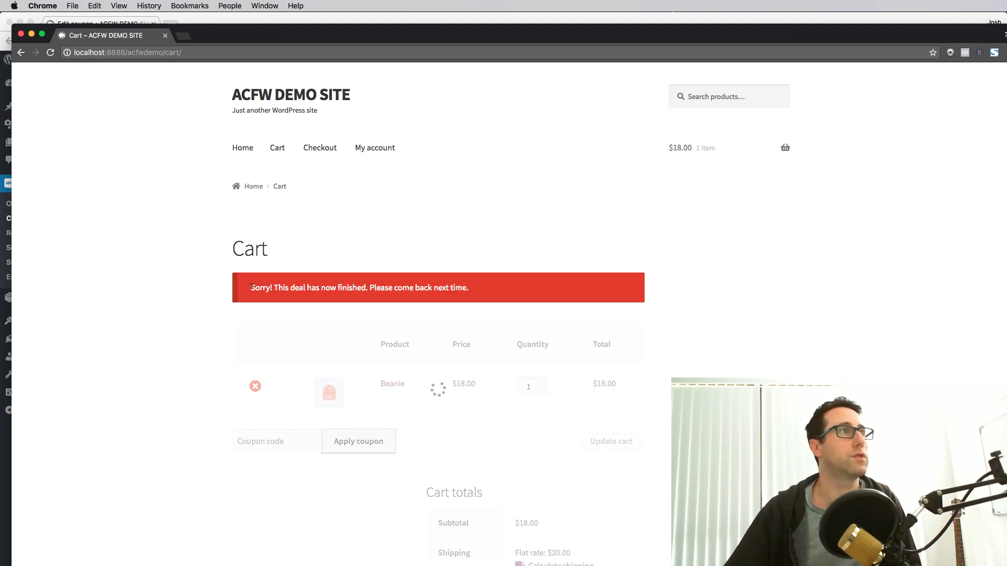
{"action": "left_click_drag", "start_coordinate": [249, 288], "coordinate": [473, 290]}
{"action": "left_click", "coordinate": [475, 295]}
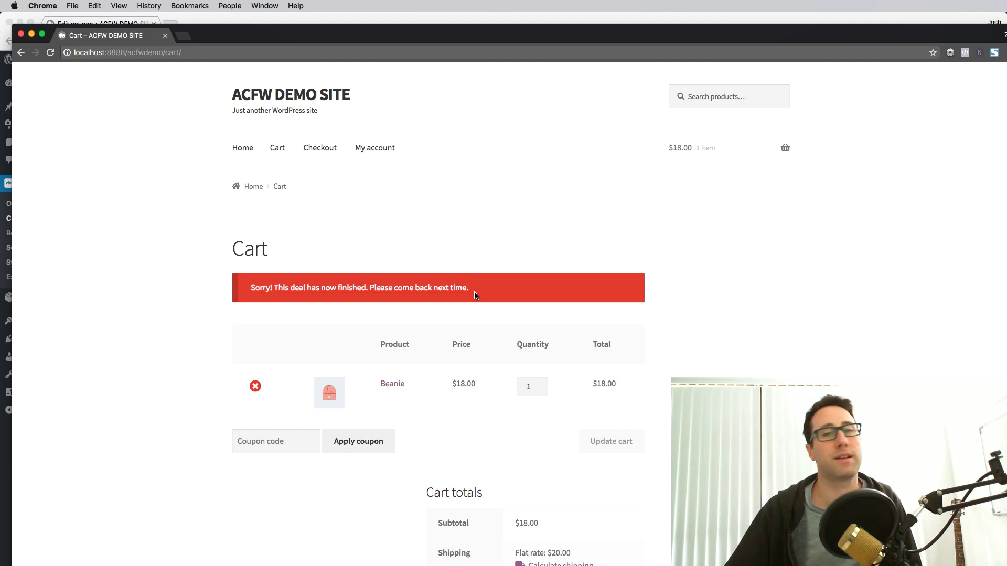